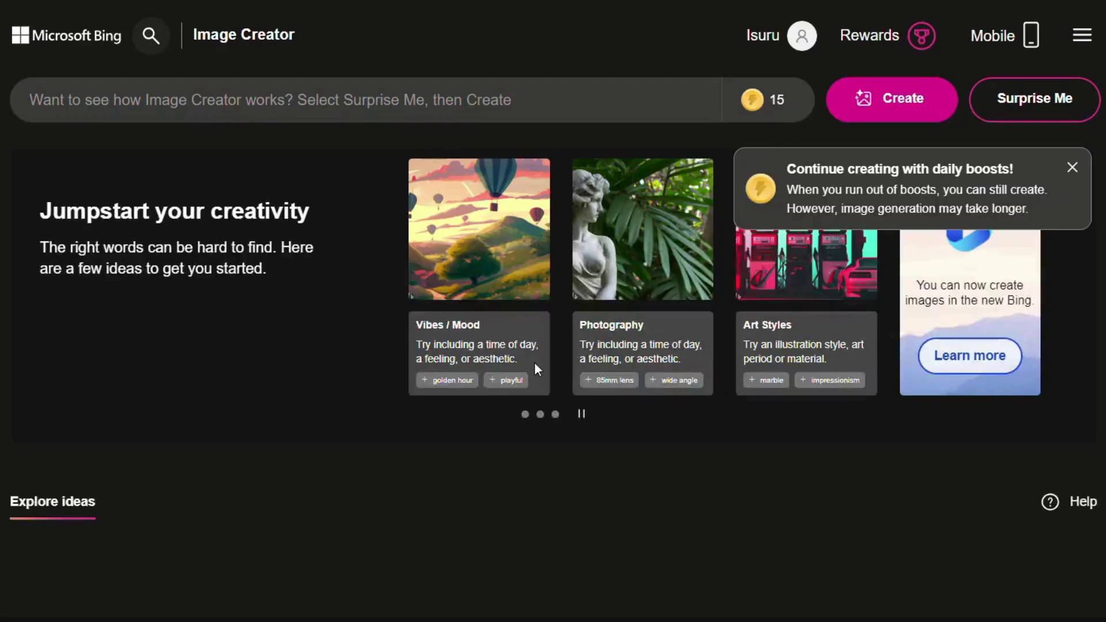
Dismiss the daily boosts notice in Image Creator.
scroll(537, 372, "down", 5)
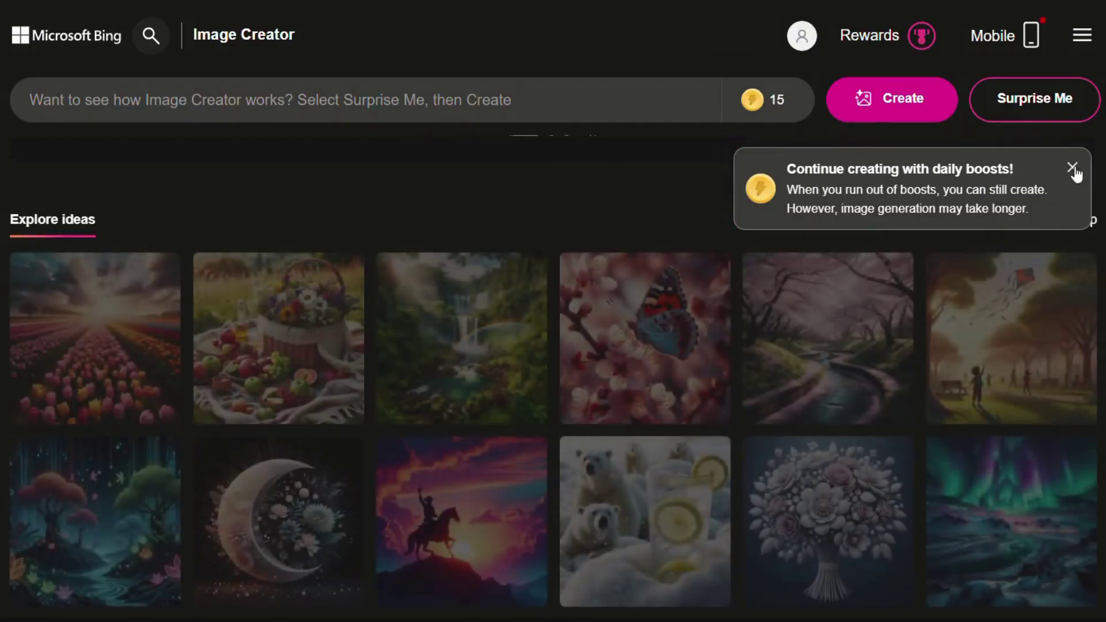
left_click(1072, 169)
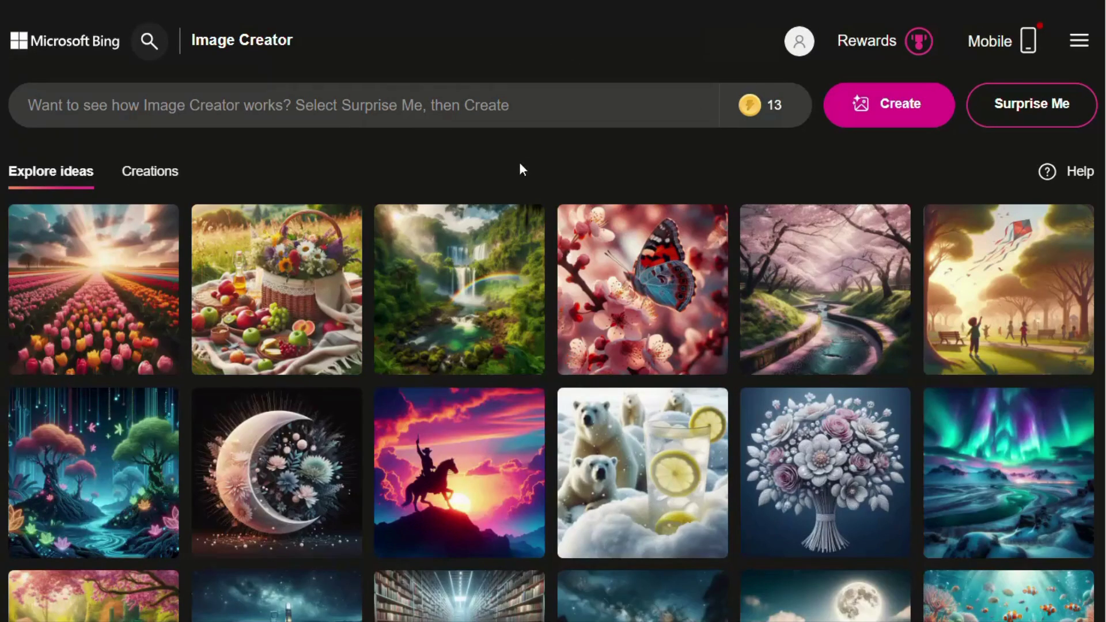
Generate images from the prompt "a sunset over a mountain with birds flying".
scroll(709, 199, "down", 5)
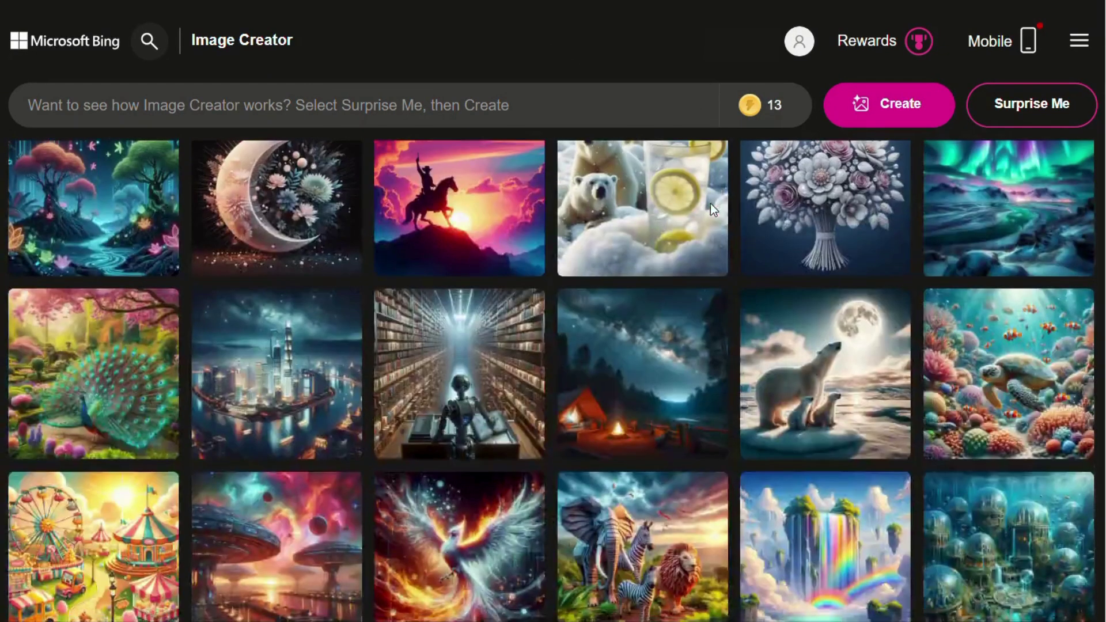
scroll(710, 203, "down", 3)
scroll(680, 276, "up", 8)
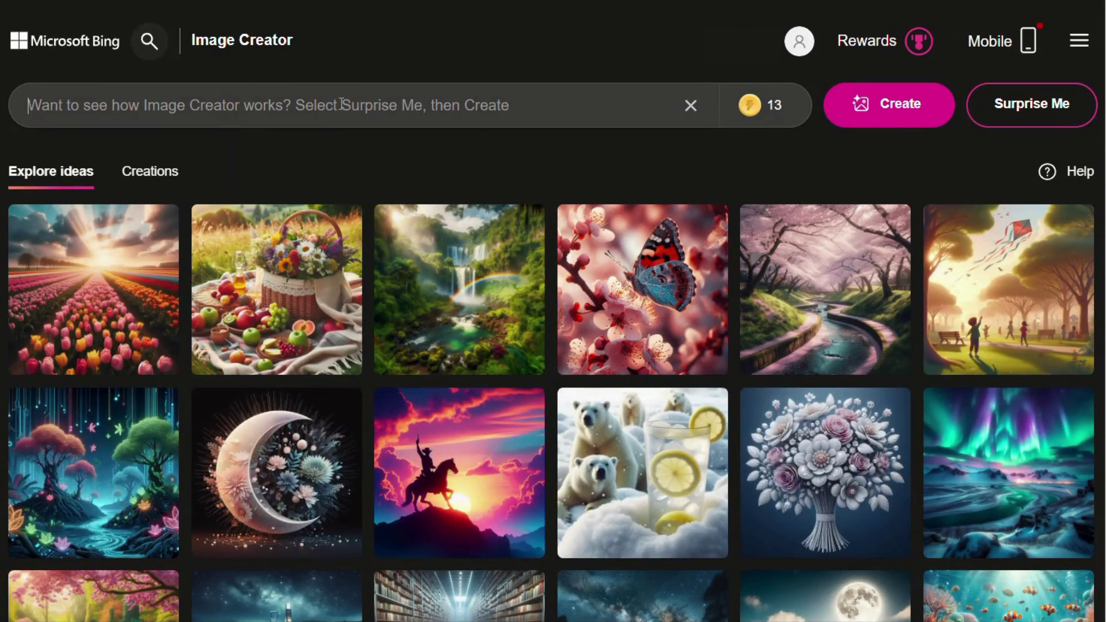
type("a sunset over a mountain with birds flying")
left_click(869, 124)
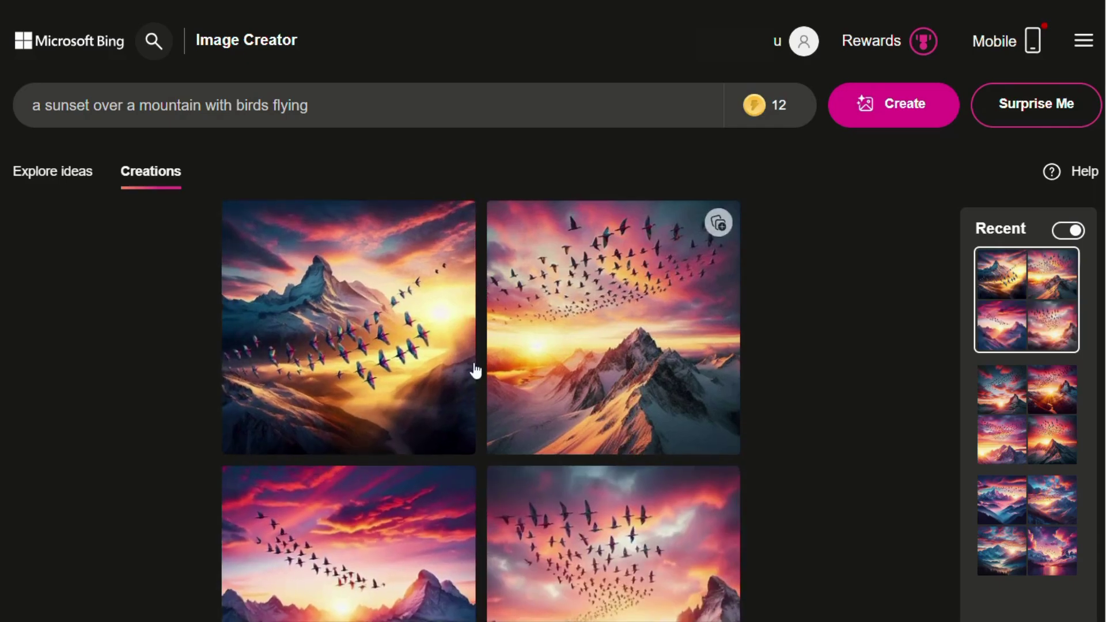
Open the first generated sunset image, download it and close its detail view.
left_click(351, 362)
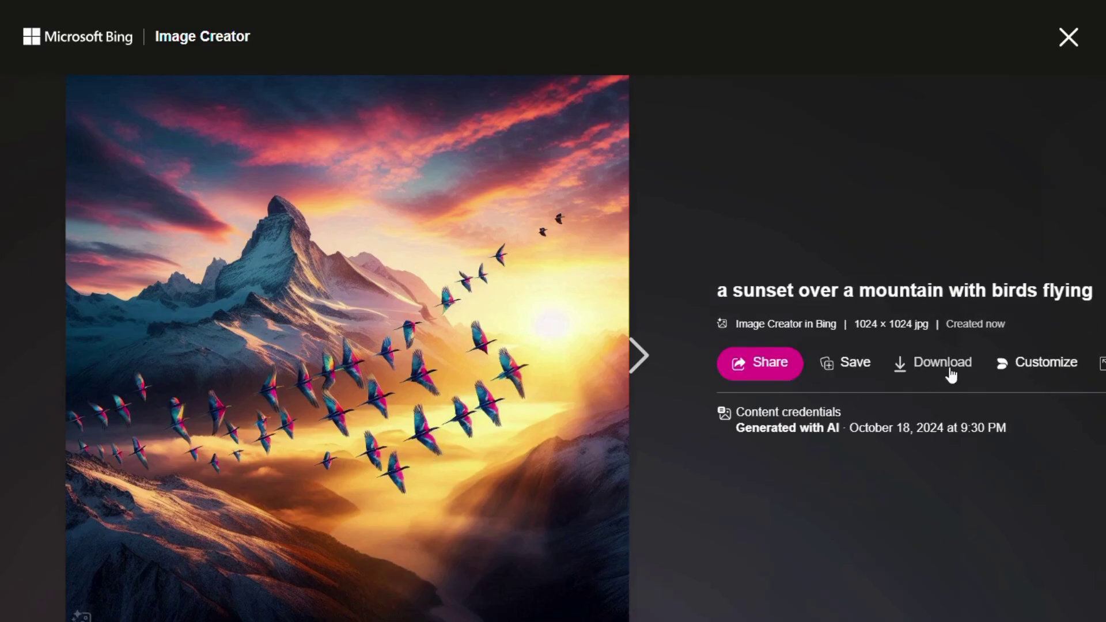
left_click(936, 376)
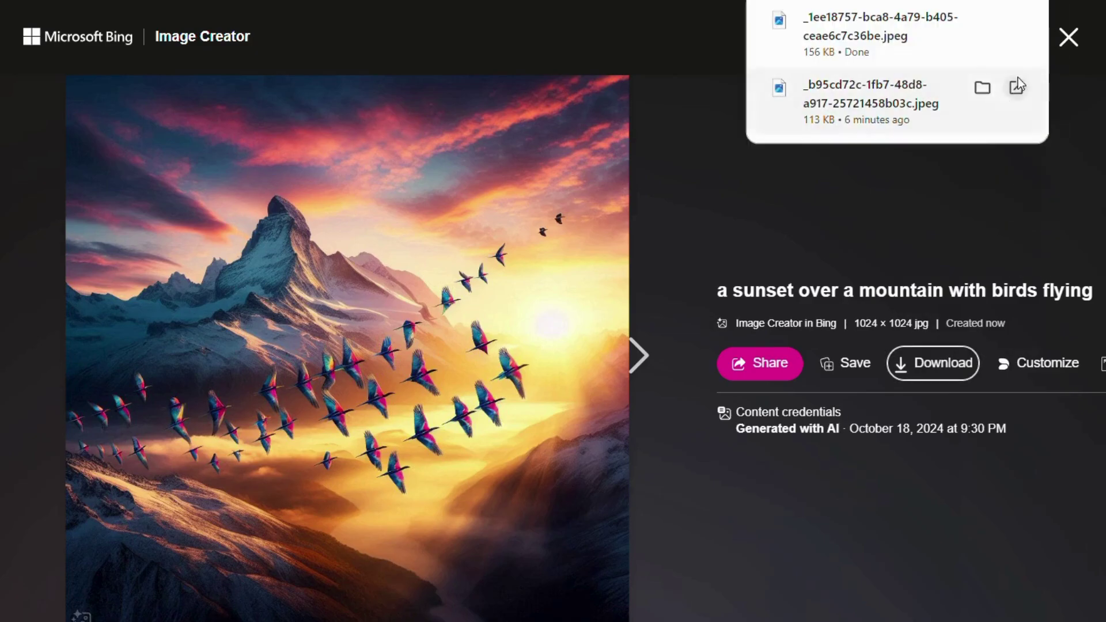
left_click(1068, 38)
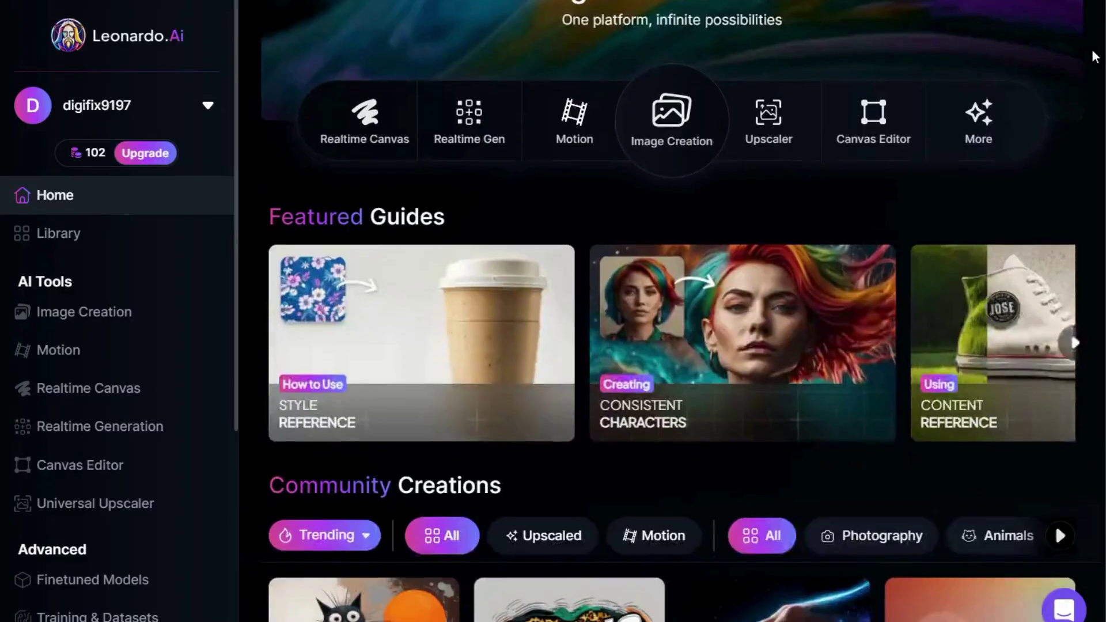
On the Leonardo.Ai home page, examine the Featured Guides and the trending Community Creations.
scroll(1094, 56, "down", 10)
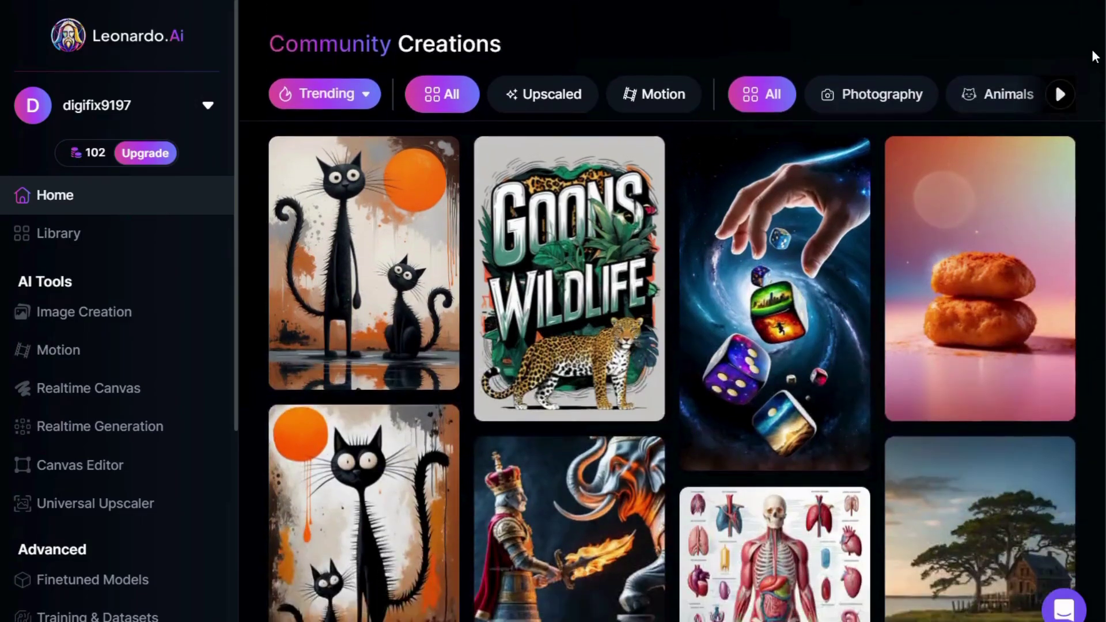
scroll(1094, 56, "down", 5)
scroll(1094, 56, "up", 8)
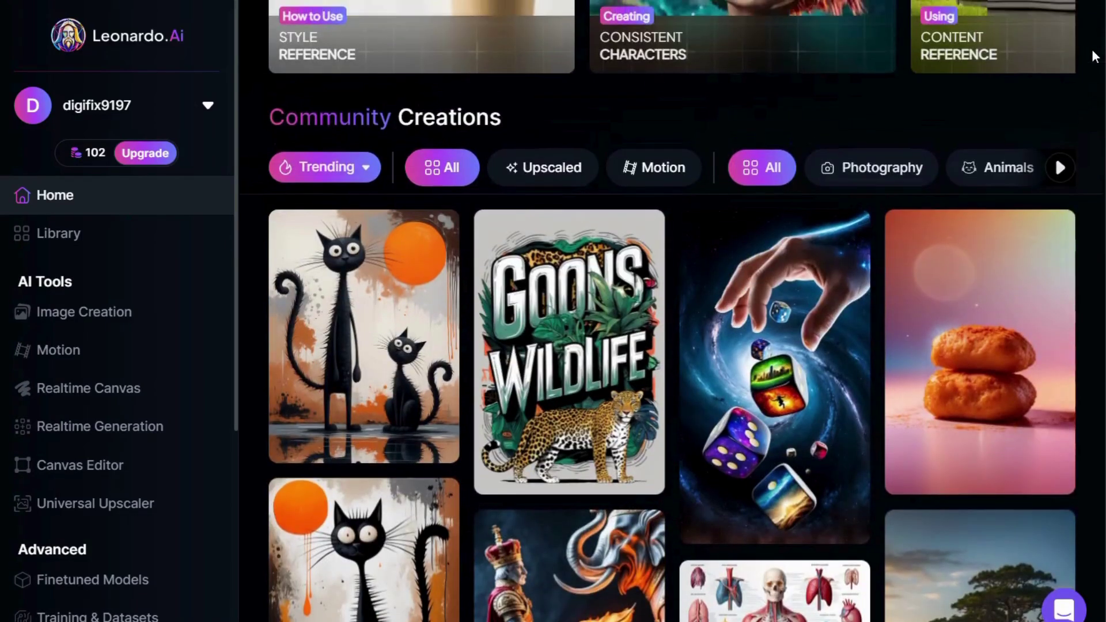
scroll(1082, 81, "up", 3)
left_click(1075, 162)
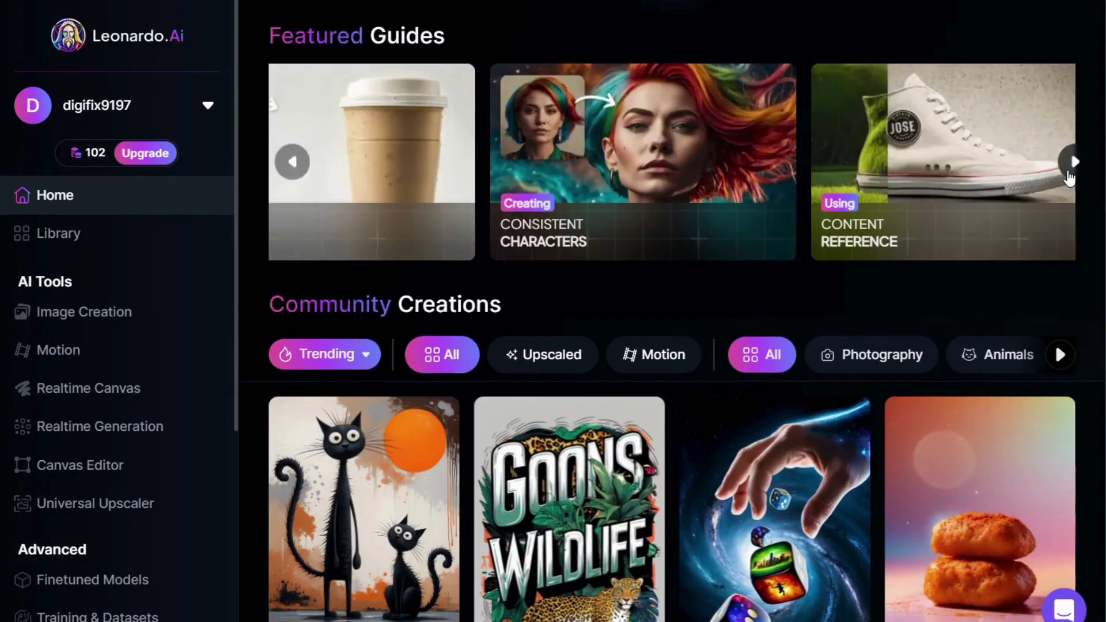
left_click(1075, 162)
scroll(1101, 239, "down", 10)
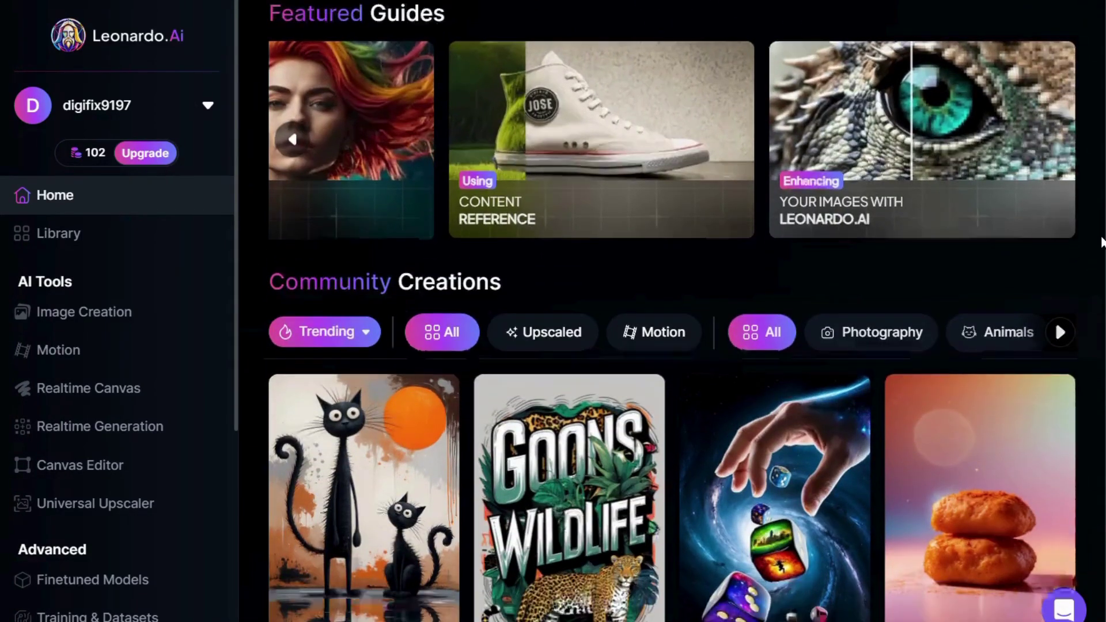
scroll(1101, 241, "down", 15)
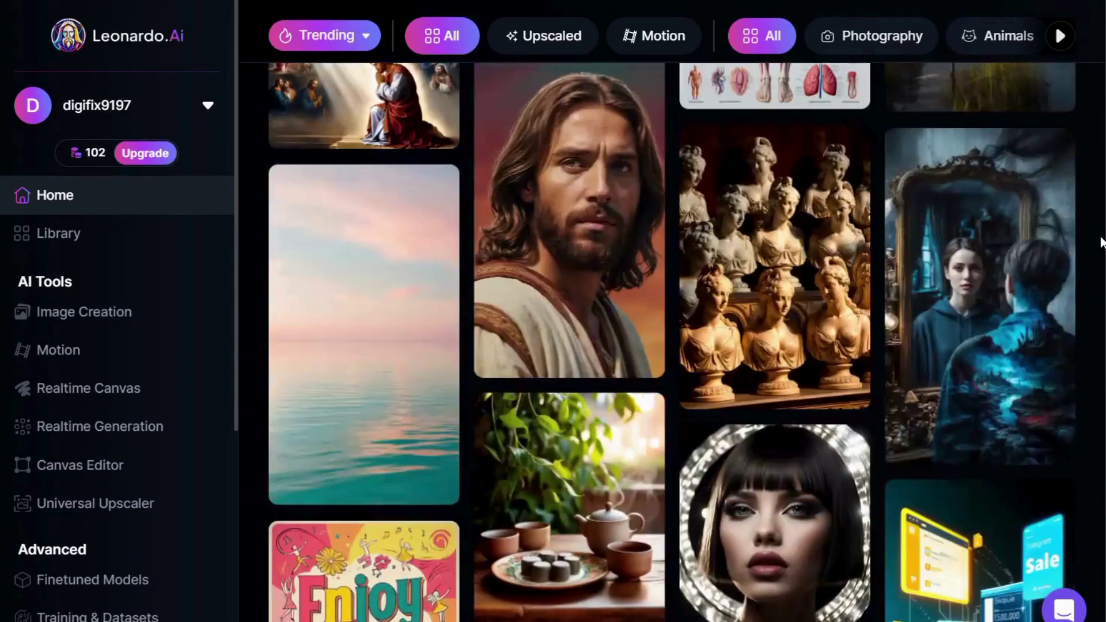
scroll(1101, 241, "down", 10)
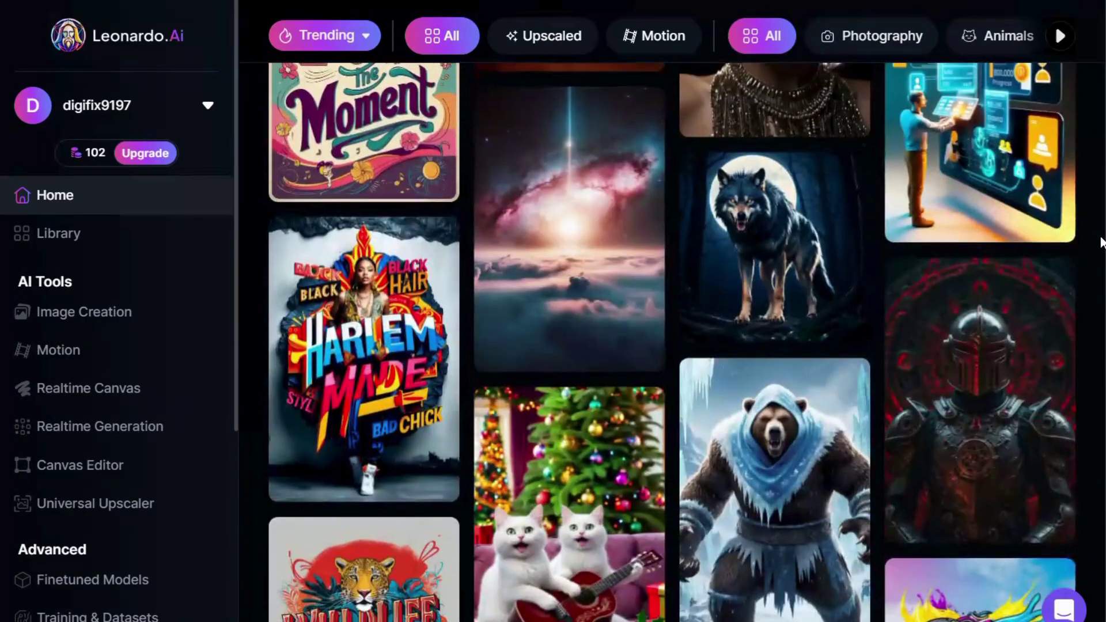
scroll(1088, 319, "down", 2)
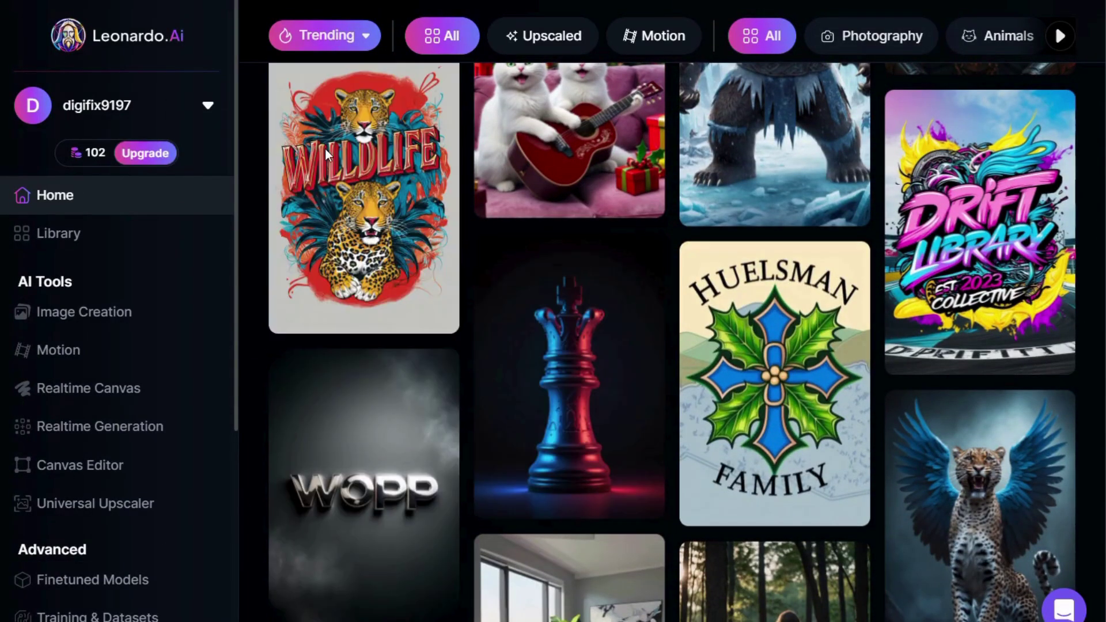
scroll(253, 458, "down", 4)
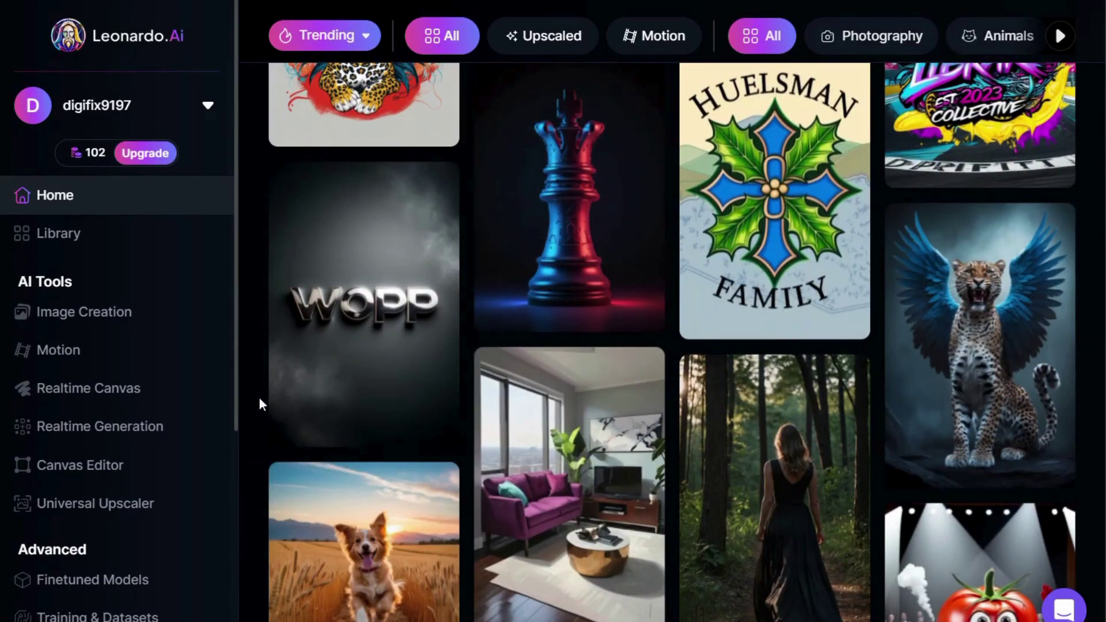
Check the fast token allowance of the current plan.
mouse_move(118, 154)
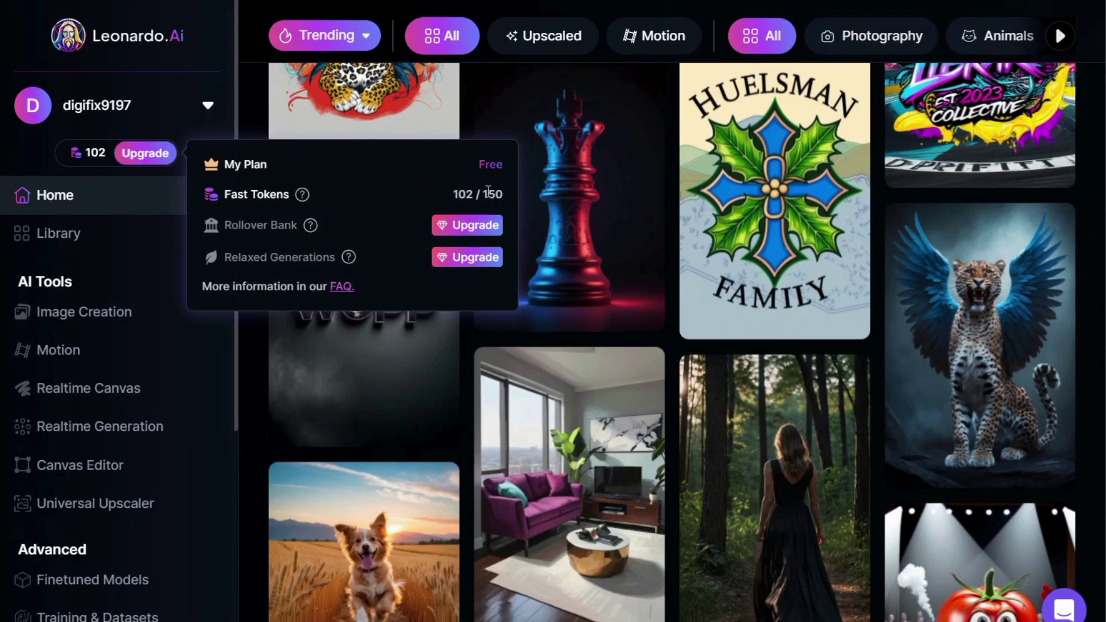
left_click_drag(487, 196, 503, 194)
scroll(239, 409, "down", 2)
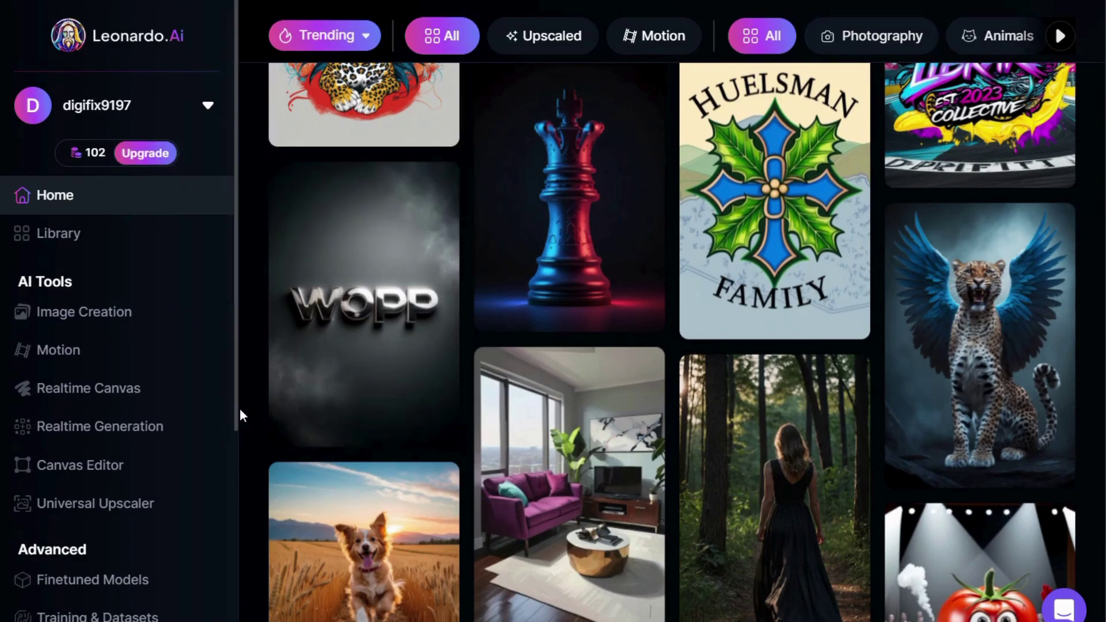
Open the Image Creation tool.
scroll(248, 427, "down", 4)
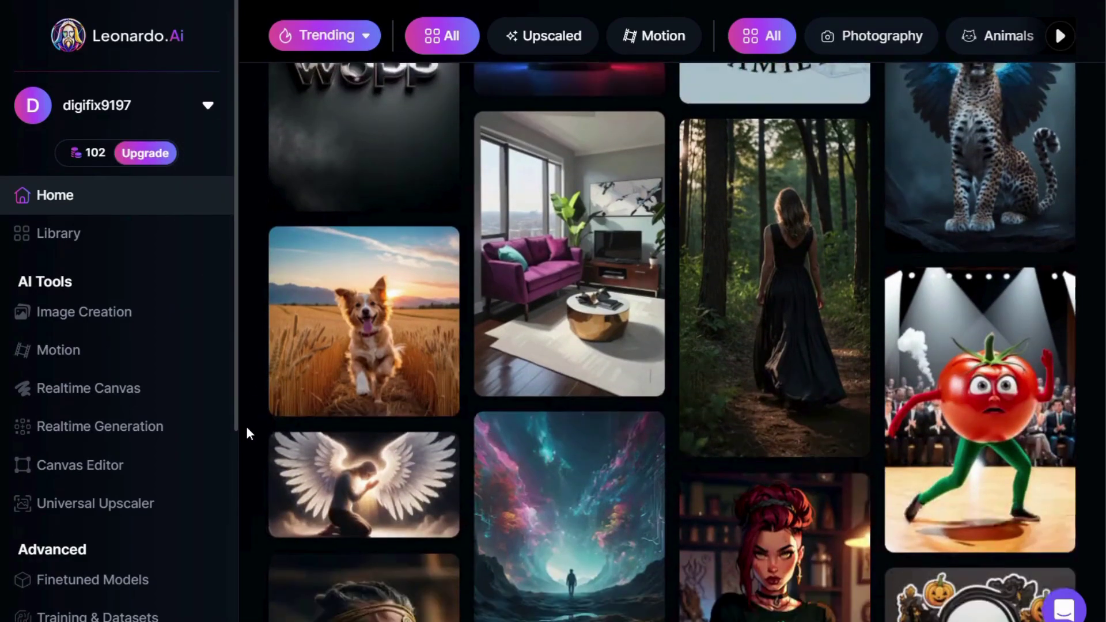
scroll(247, 428, "down", 3)
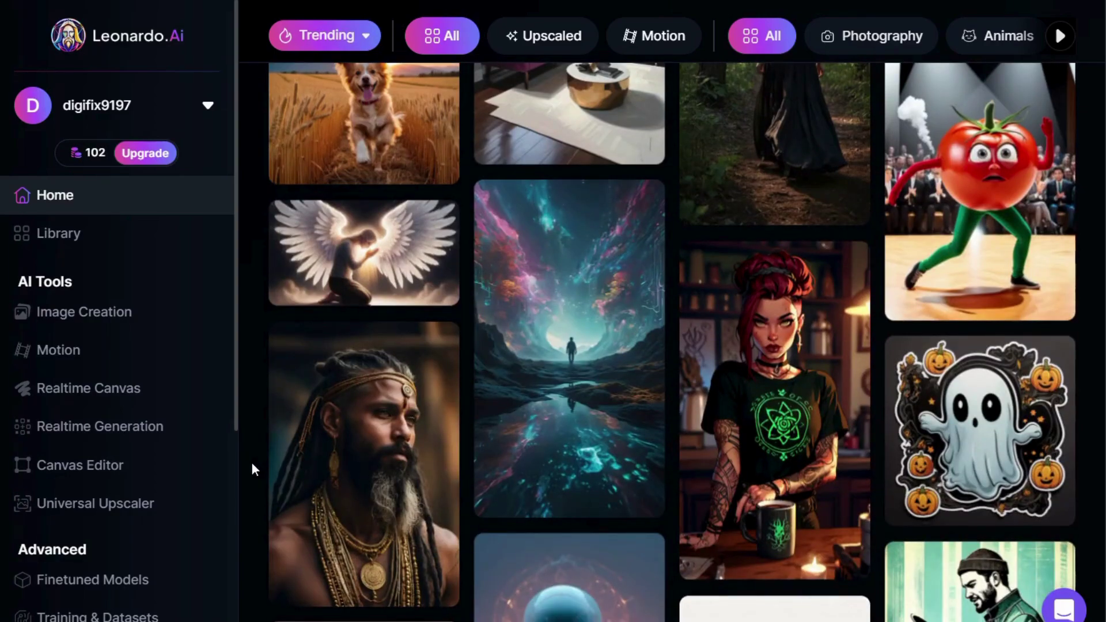
scroll(252, 468, "down", 3)
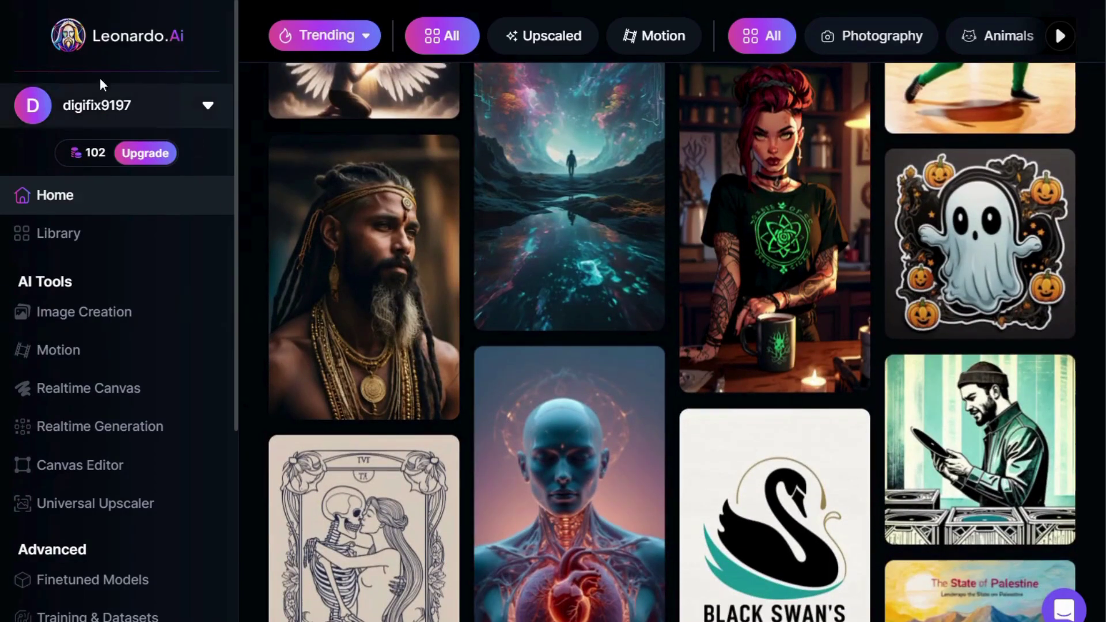
left_click(60, 319)
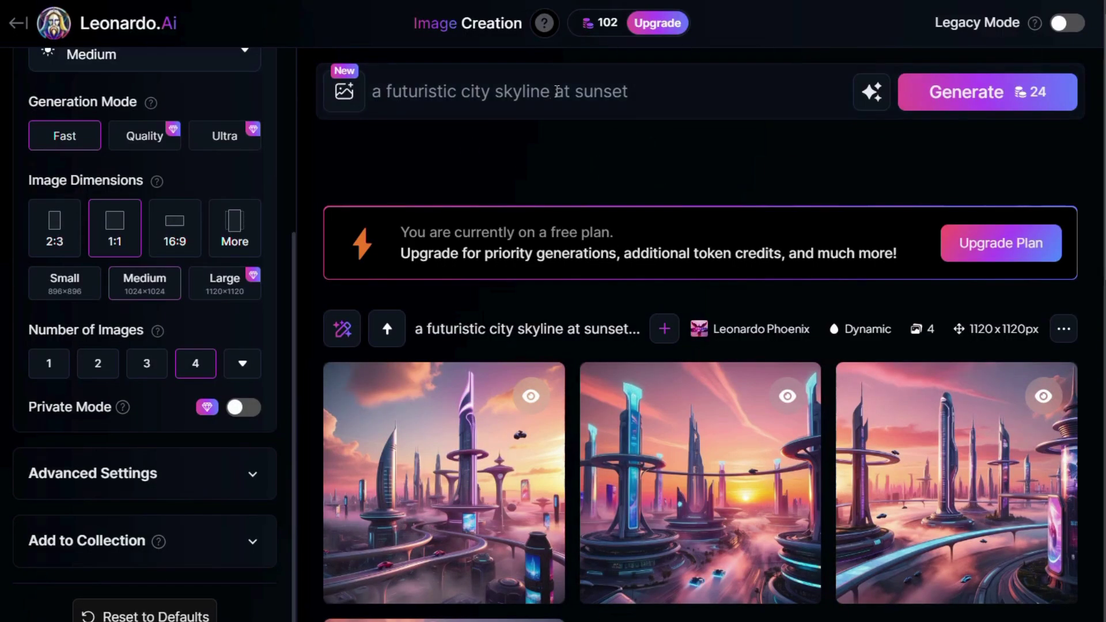
Examine the prompt box and the generation settings, including preset, style, contrast, generation mode, image dimensions and number of images.
scroll(552, 157, "down", 5)
scroll(552, 157, "up", 5)
scroll(223, 163, "down", 3)
scroll(95, 222, "up", 3)
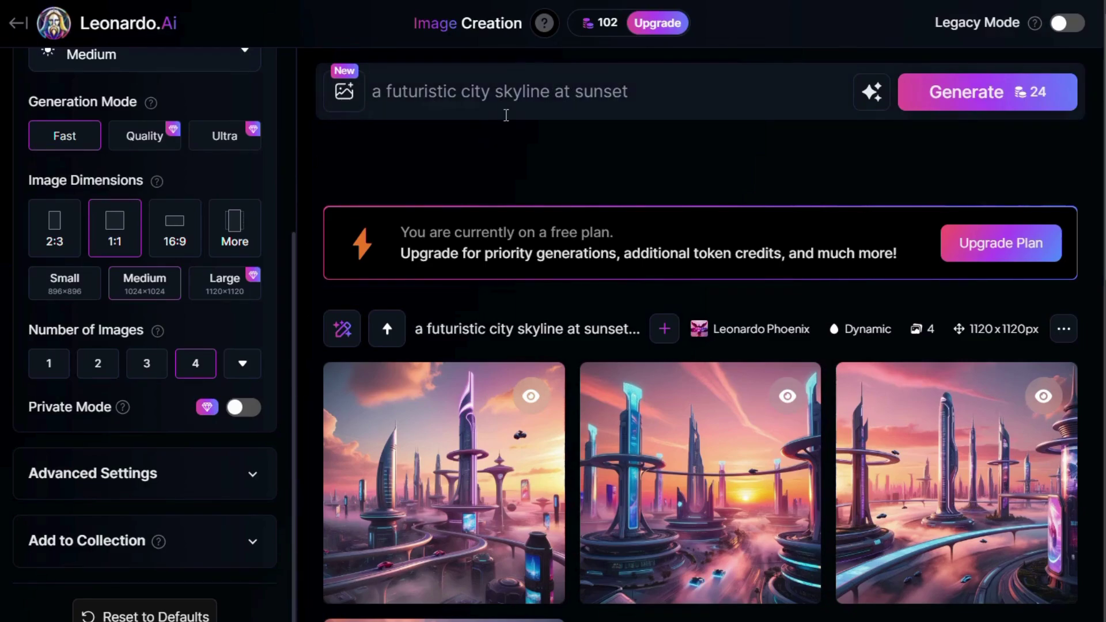
scroll(197, 252, "down", 2)
scroll(54, 240, "up", 5)
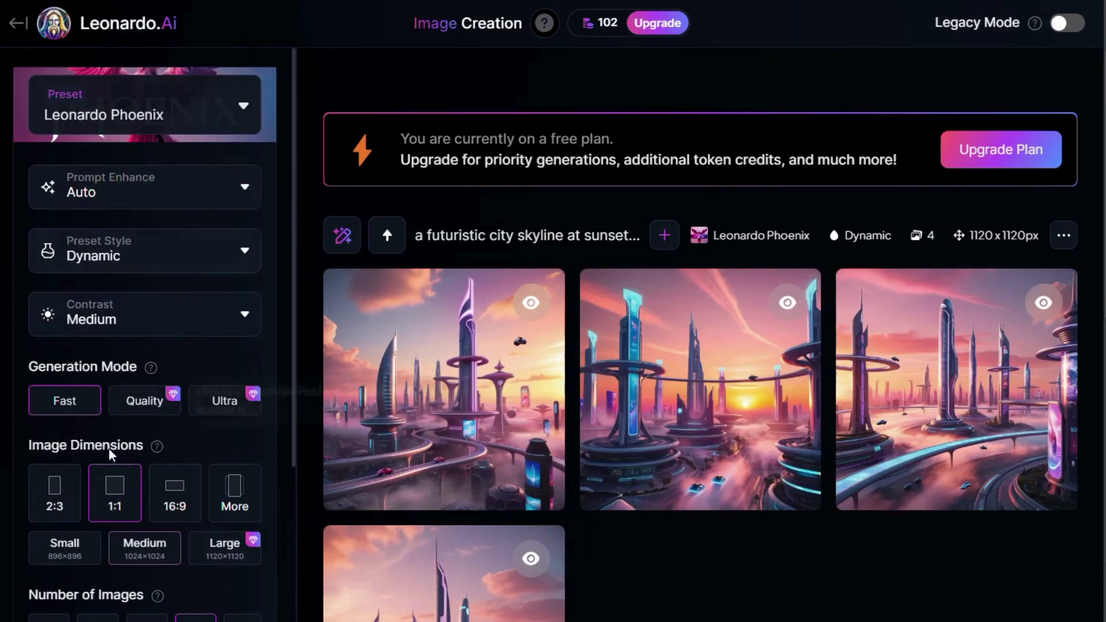
scroll(82, 501, "down", 3)
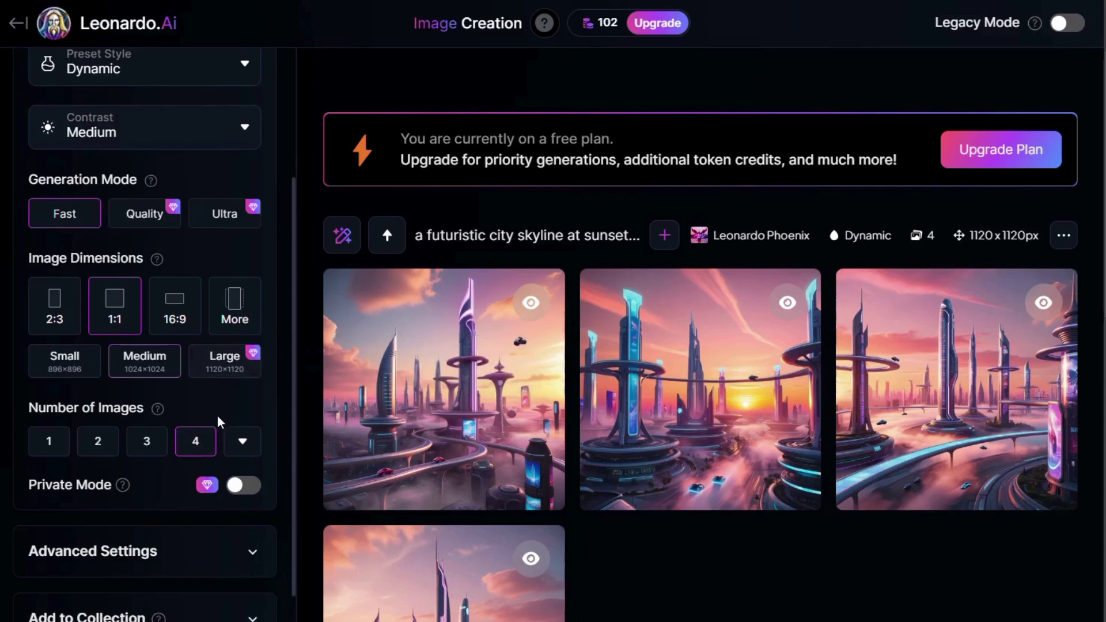
scroll(218, 416, "up", 1)
scroll(216, 416, "up", 2)
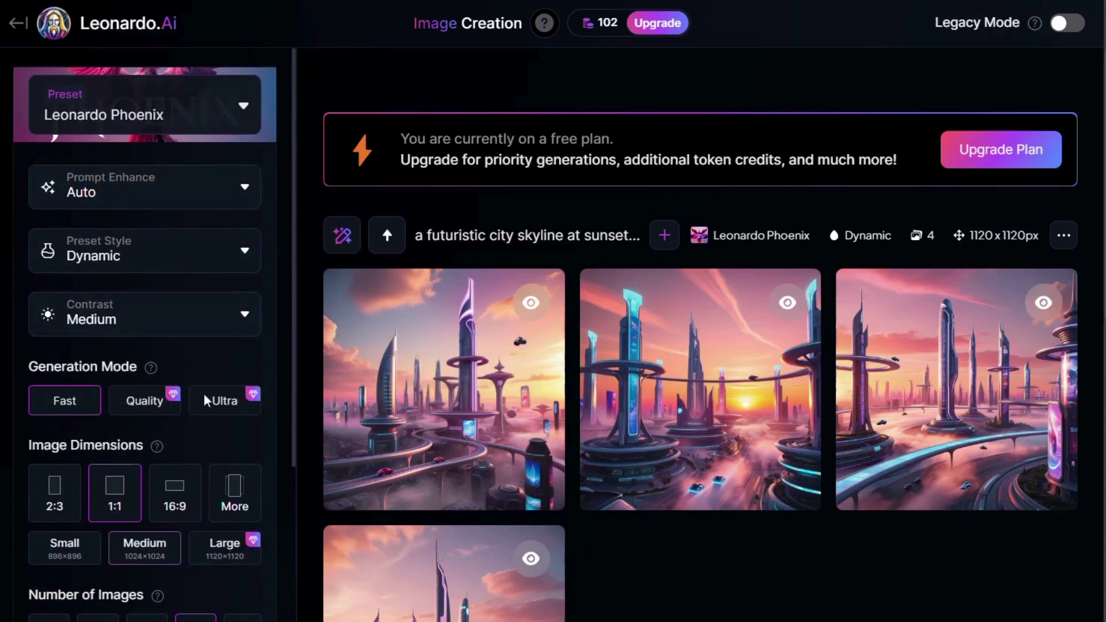
scroll(227, 386, "down", 2)
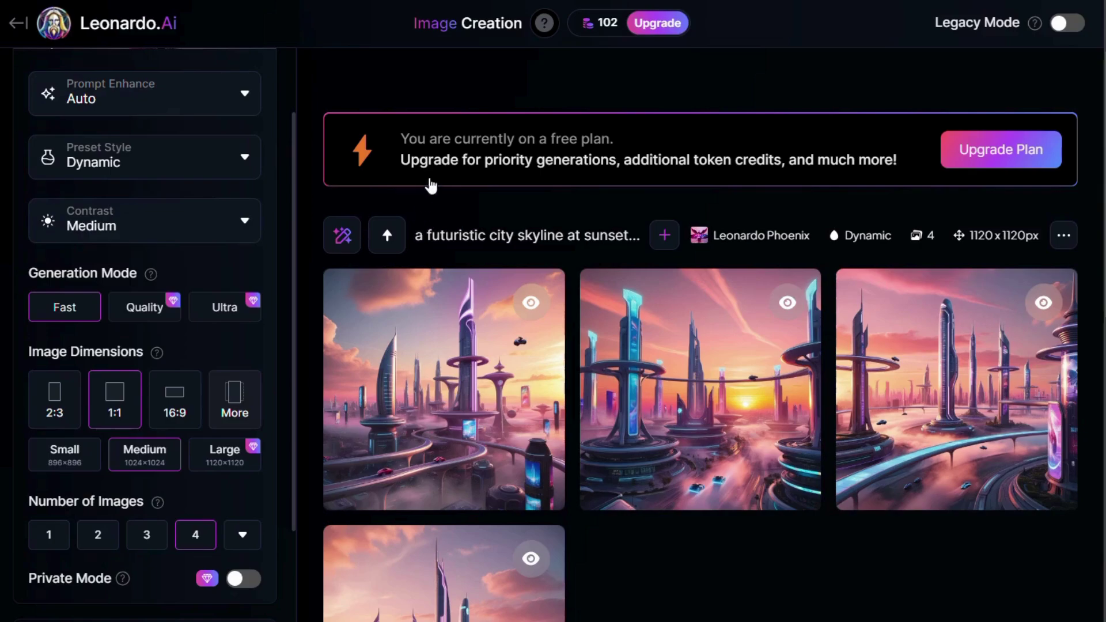
scroll(595, 81, "up", 2)
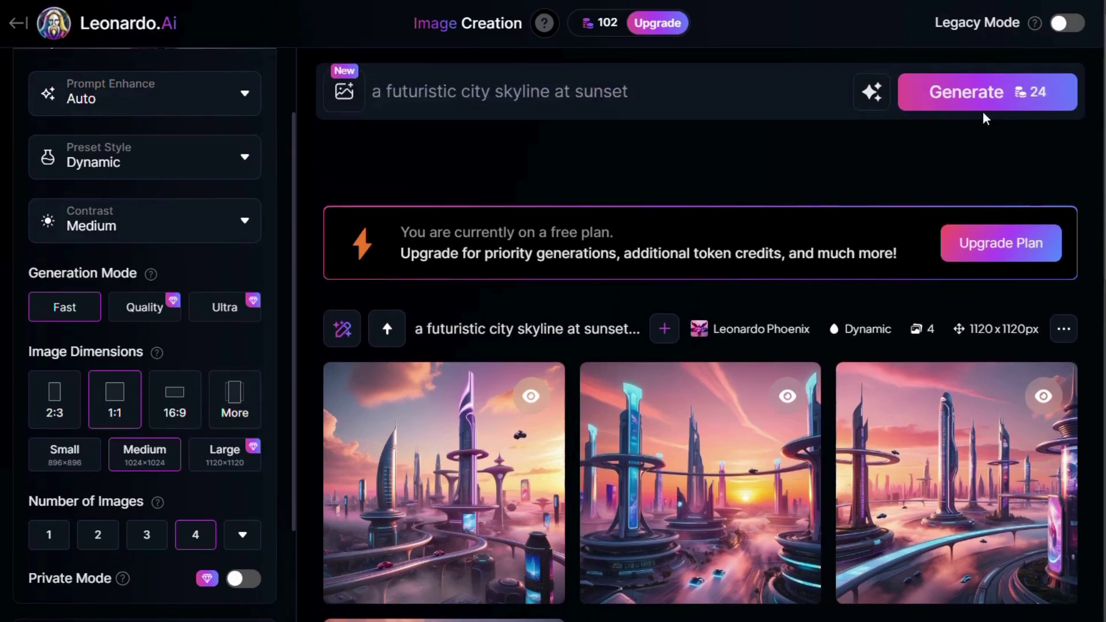
Review the earlier generated images of a futuristic city skyline at sunset.
scroll(630, 482, "down", 6)
scroll(630, 483, "down", 10)
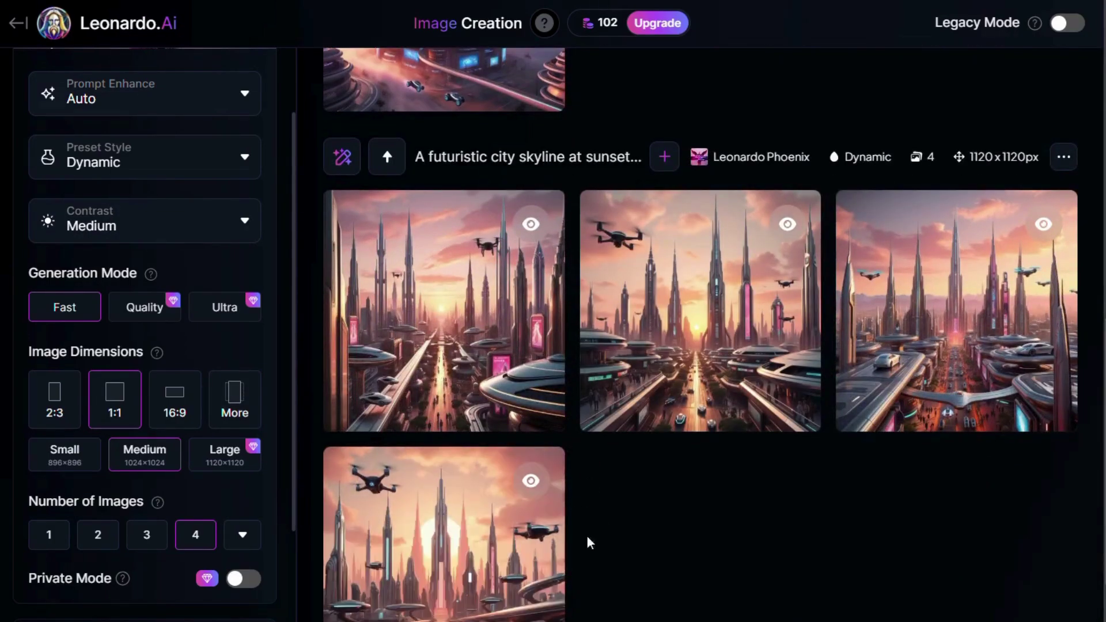
scroll(589, 541, "down", 2)
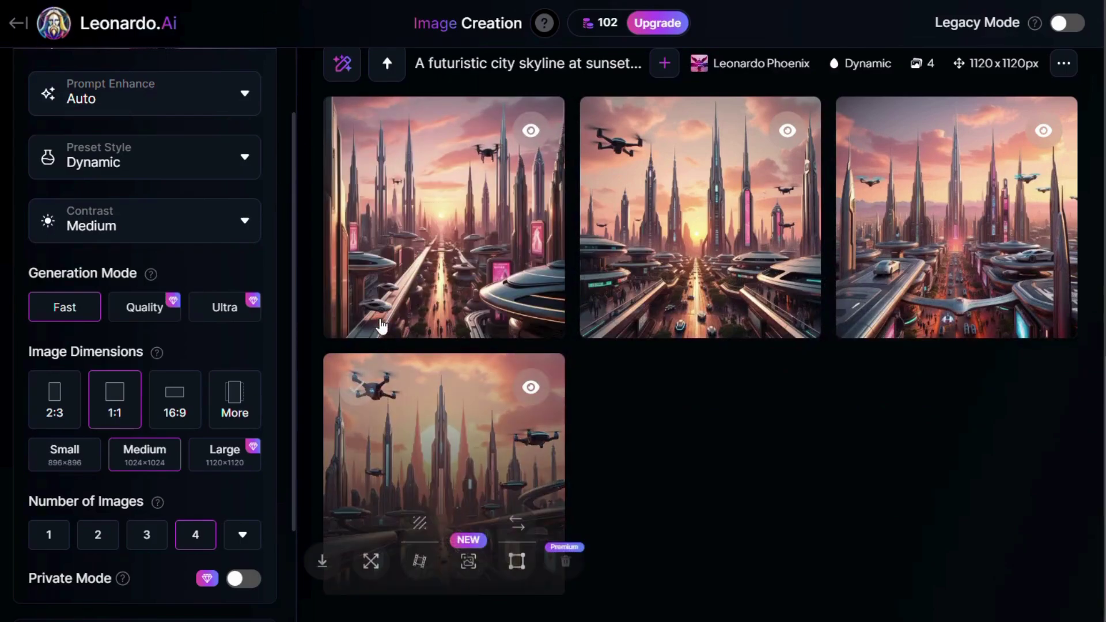
mouse_move(322, 306)
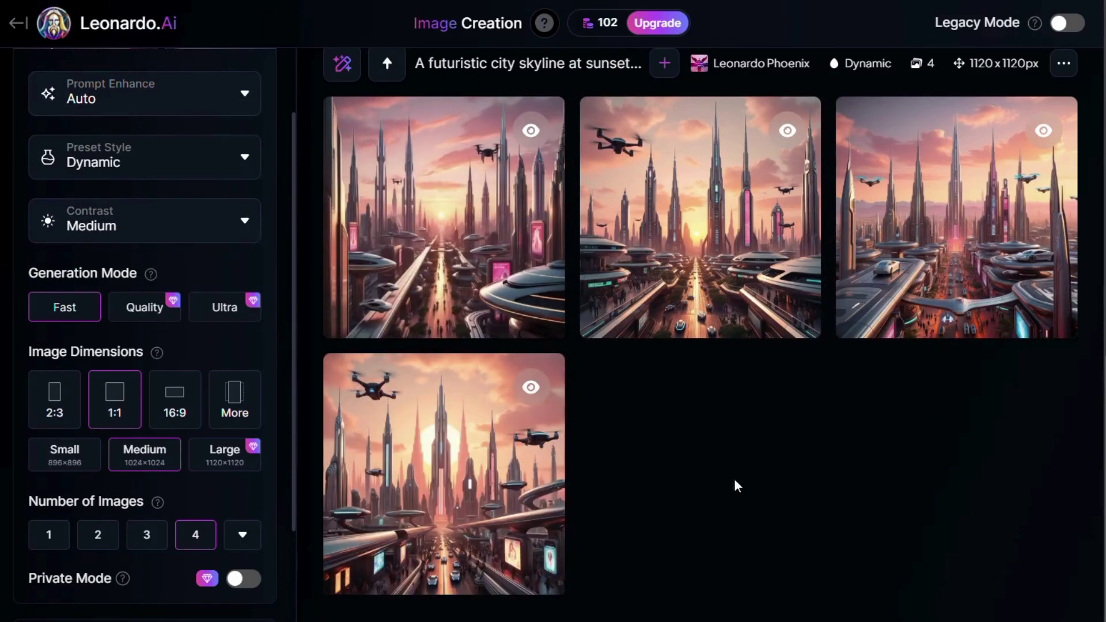
scroll(777, 505, "up", 2)
scroll(770, 158, "up", 3)
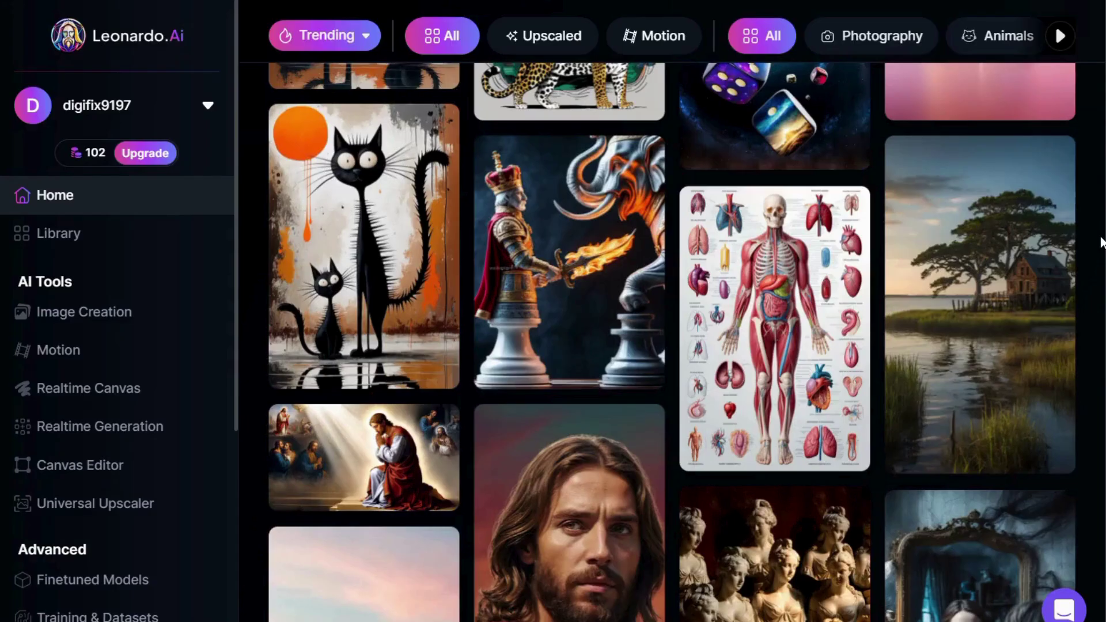
Look through the trending Community Creations on the home page once more.
scroll(1101, 242, "down", 10)
scroll(1102, 241, "down", 8)
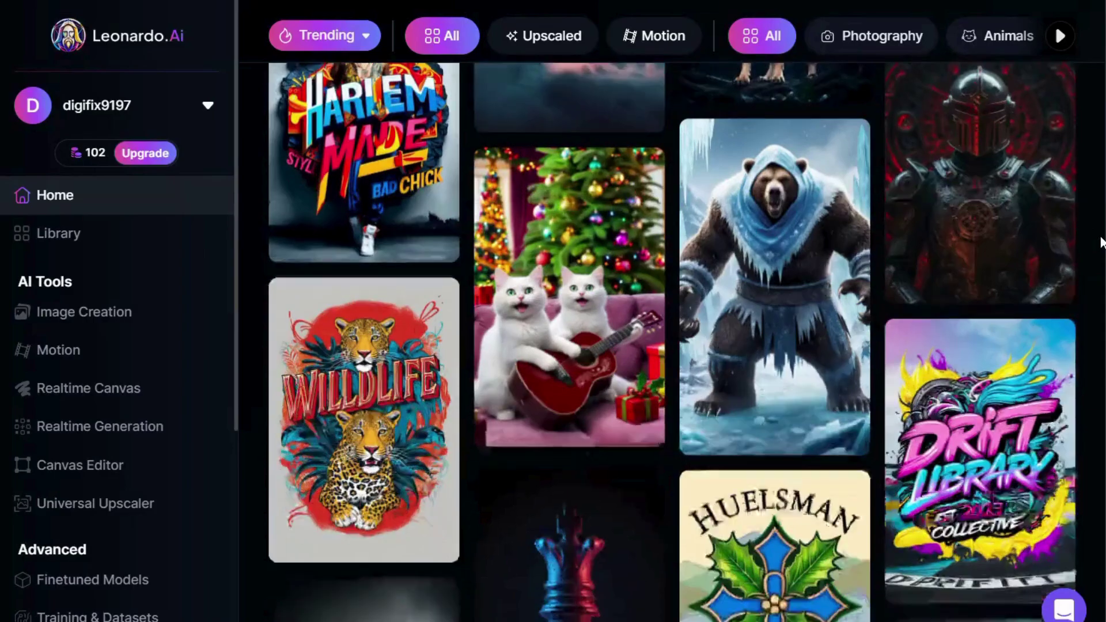
scroll(1102, 242, "down", 4)
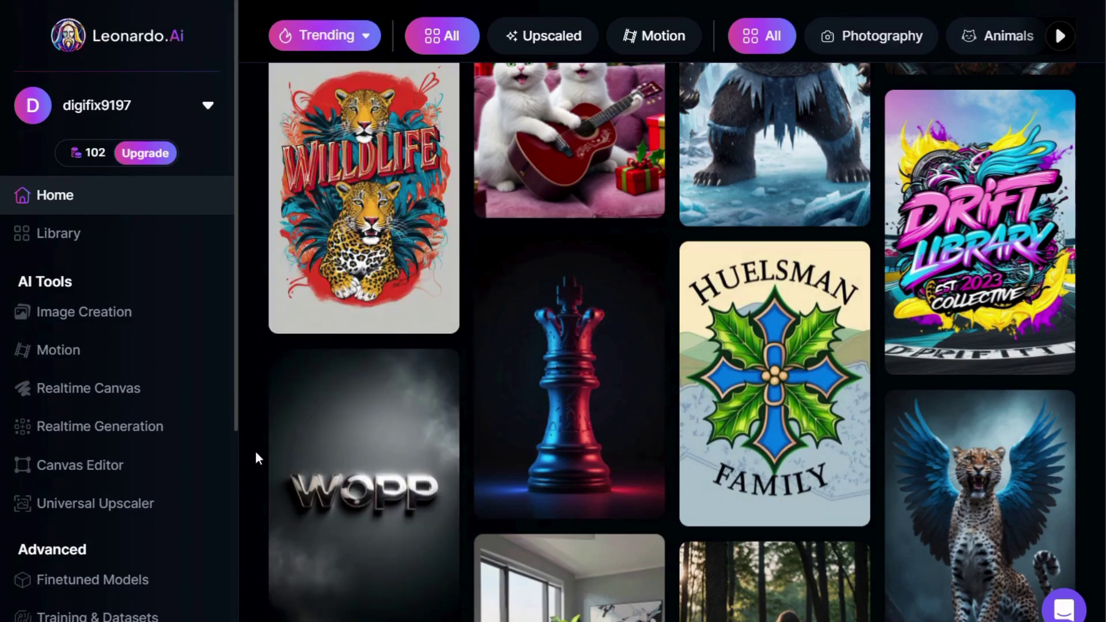
scroll(256, 456, "down", 3)
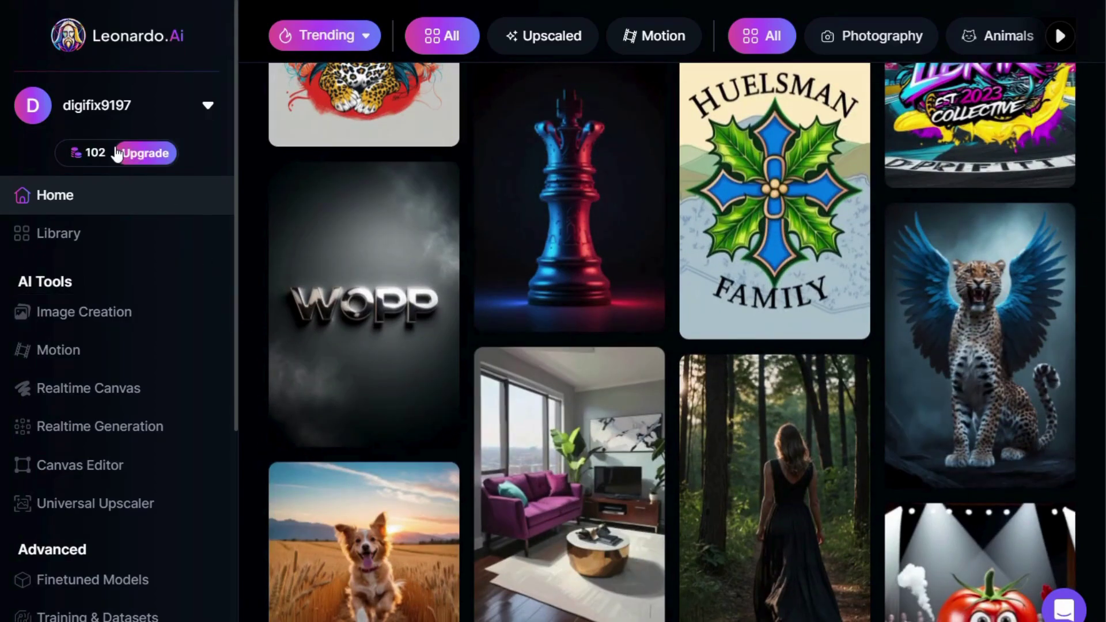
Switch to Mystic and look through its gallery of product designs.
mouse_move(124, 153)
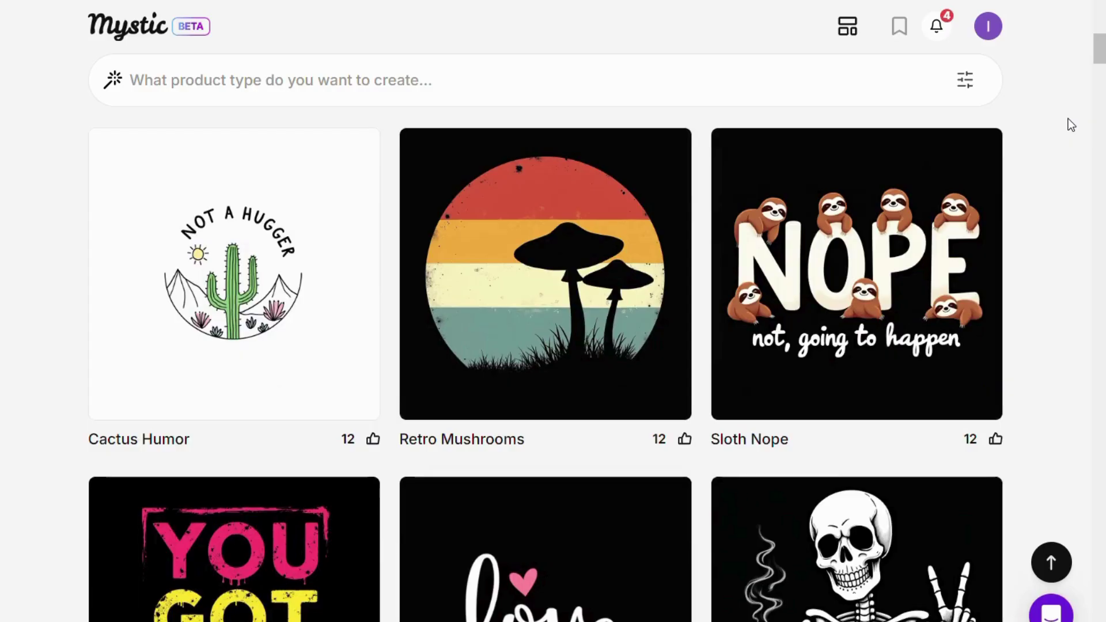
scroll(1070, 124, "down", 2)
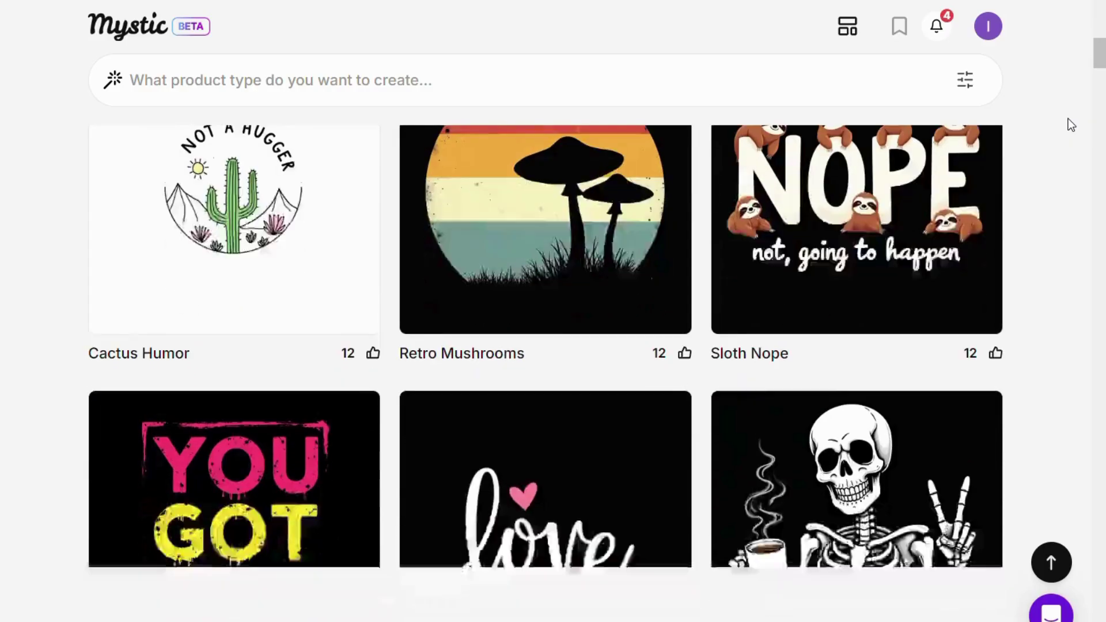
scroll(1070, 124, "down", 2)
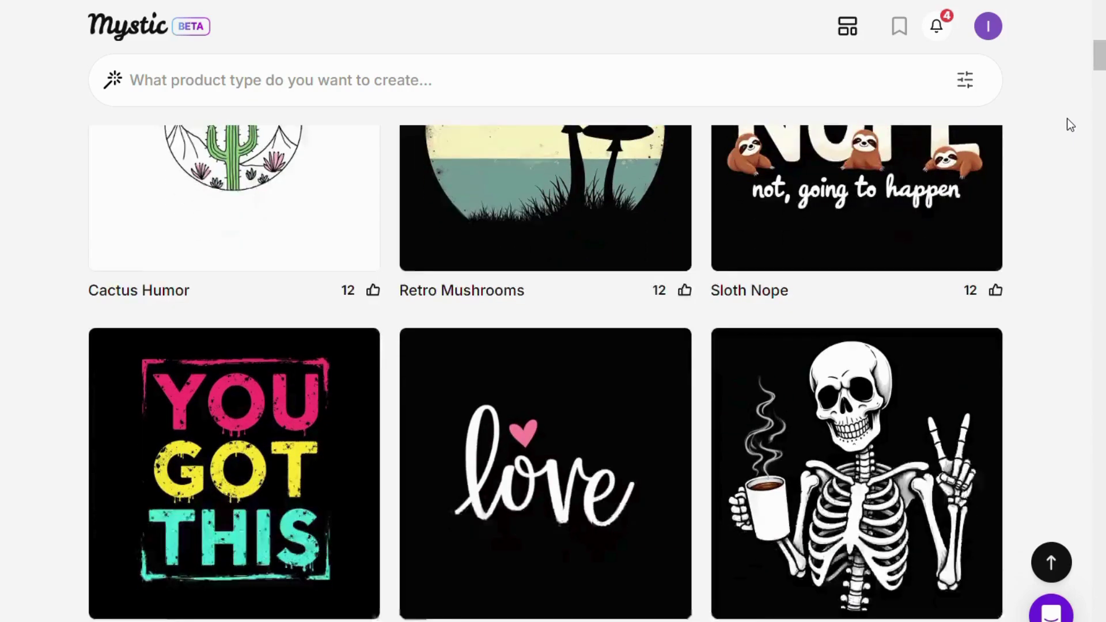
scroll(1070, 124, "down", 2)
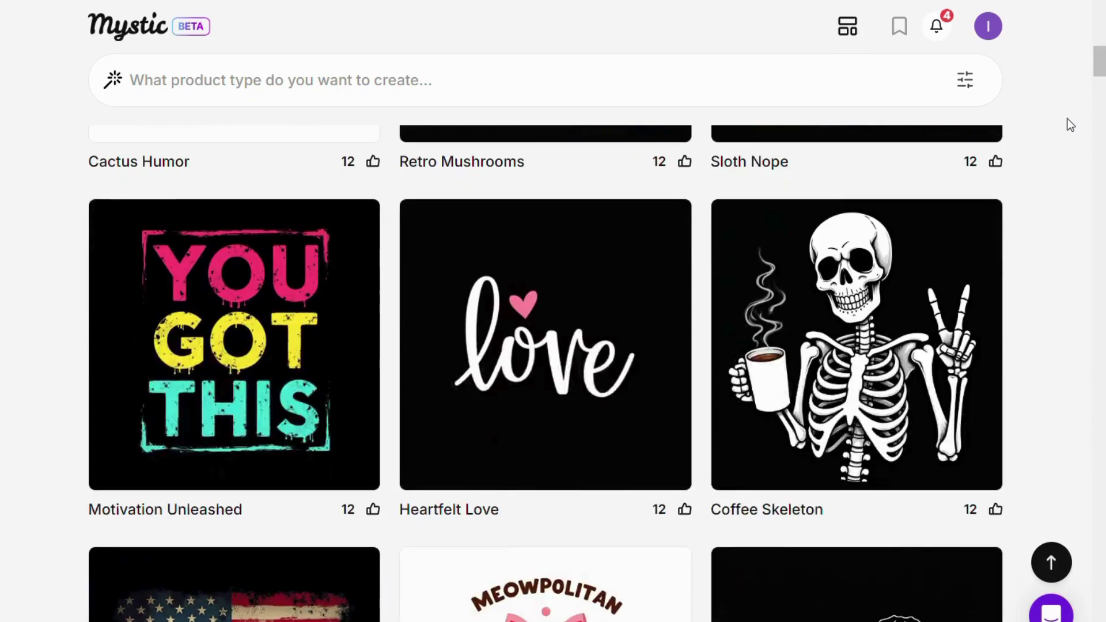
scroll(1070, 124, "down", 2)
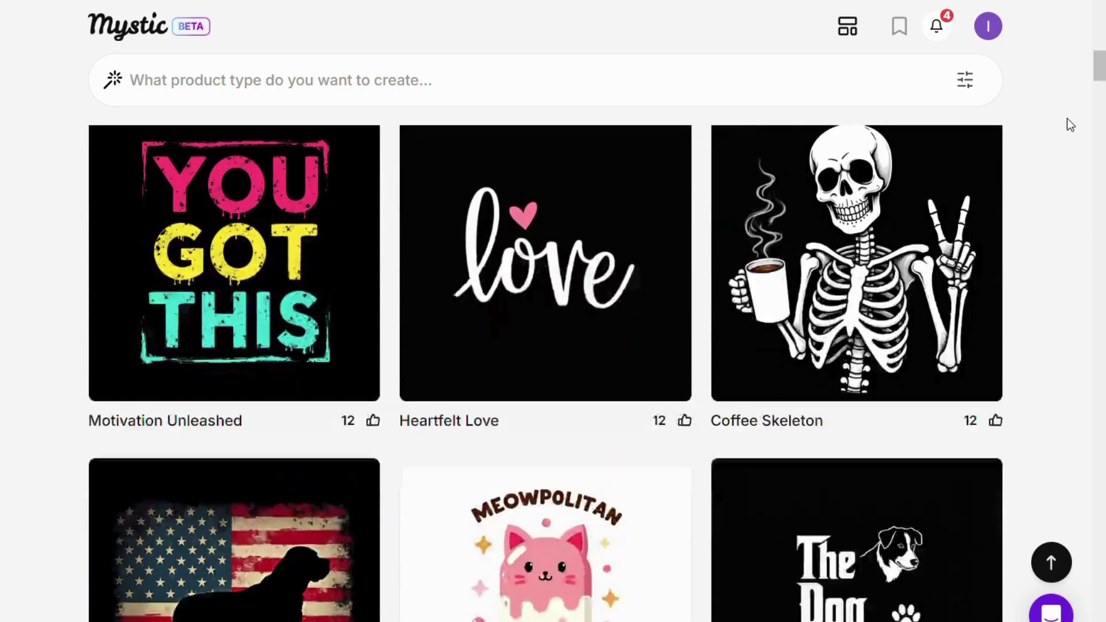
scroll(1067, 119, "down", 2)
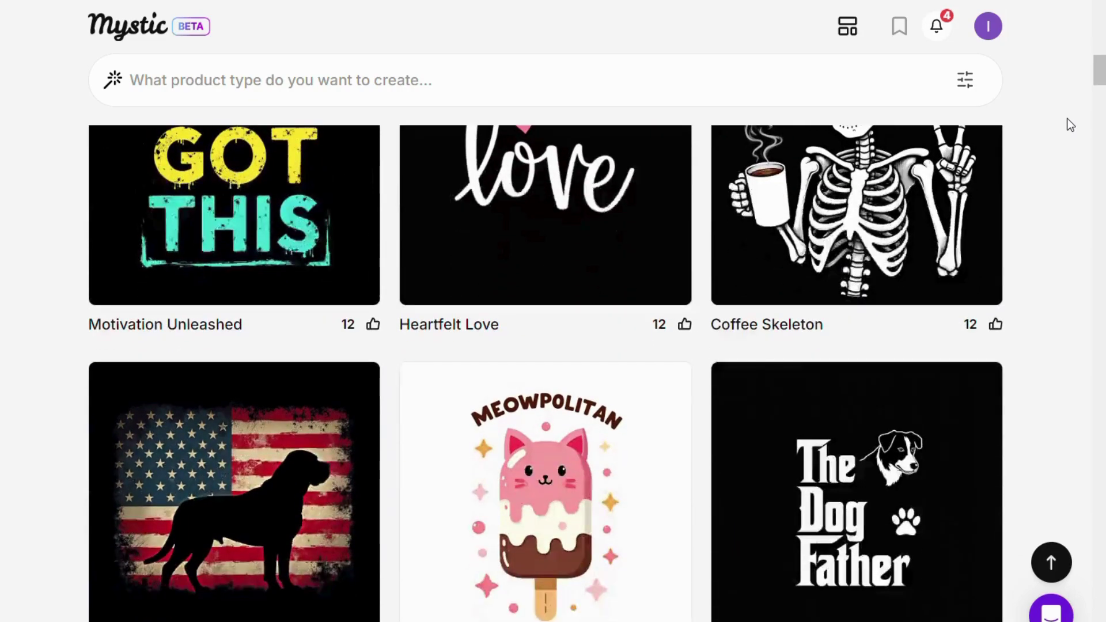
scroll(1070, 125, "down", 2)
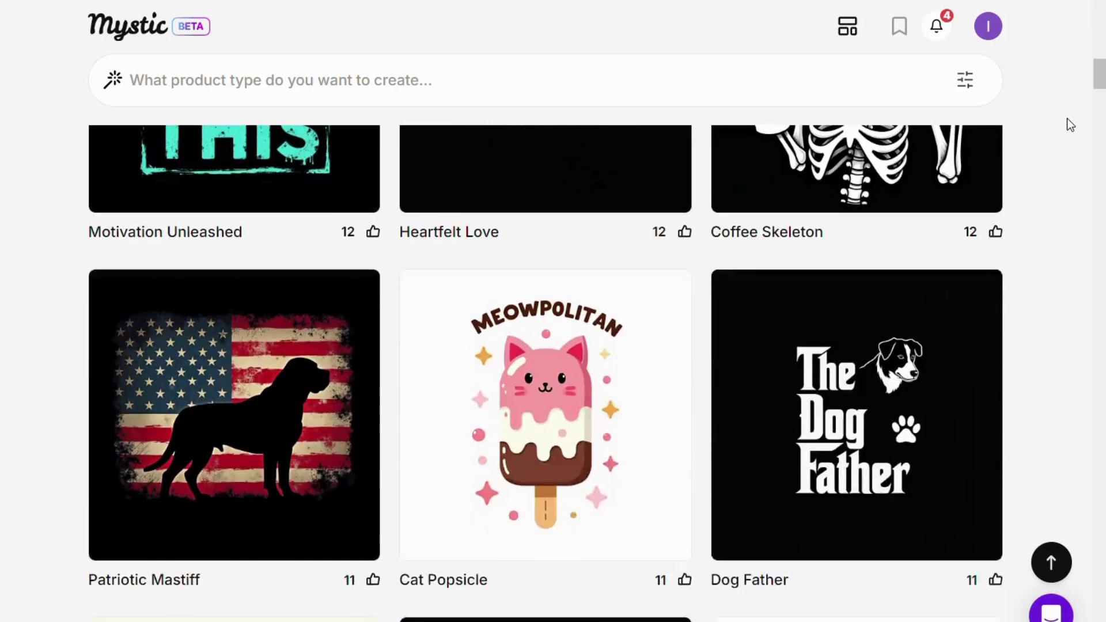
scroll(1067, 118, "down", 2)
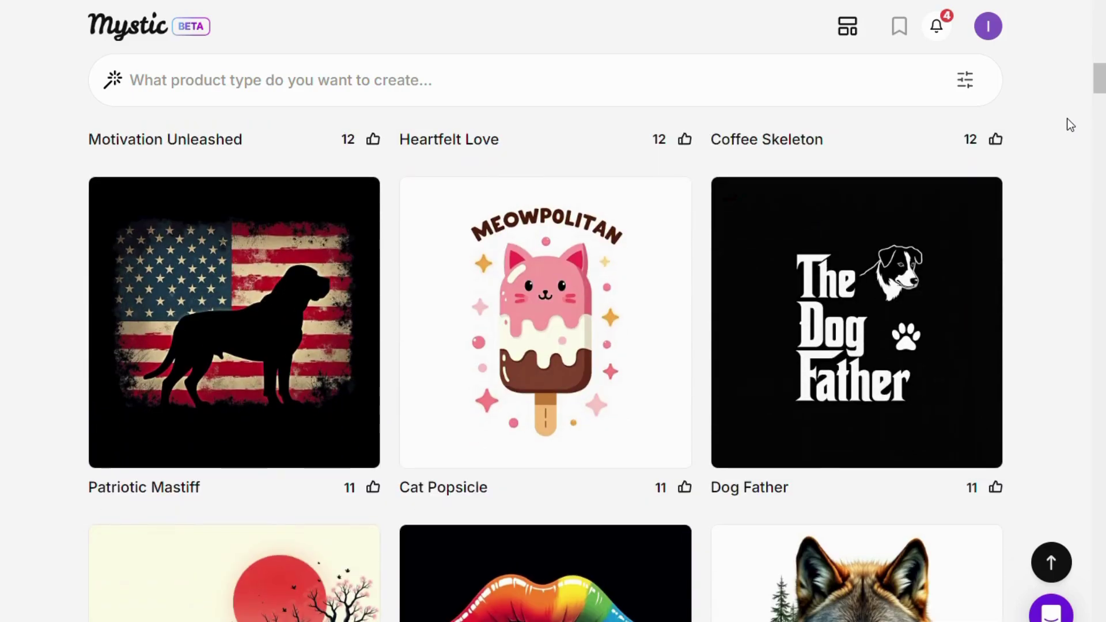
scroll(889, 96, "down", 2)
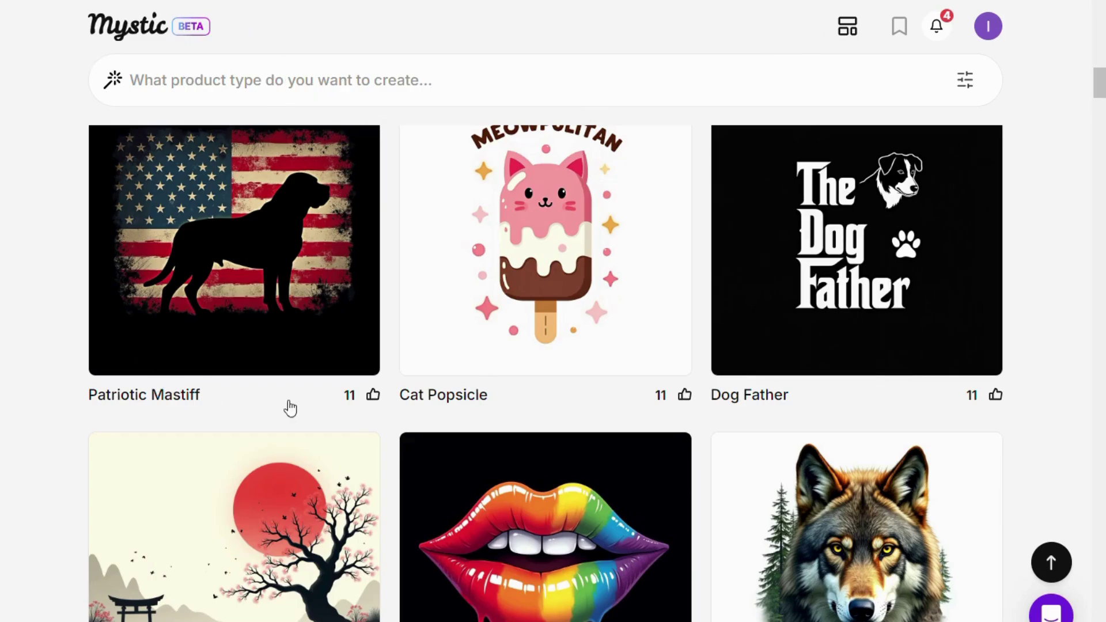
Generate one design with Mystic 1.1 from the prompt "The cat plays with the ball." and collapse the prompt box.
left_click(175, 82)
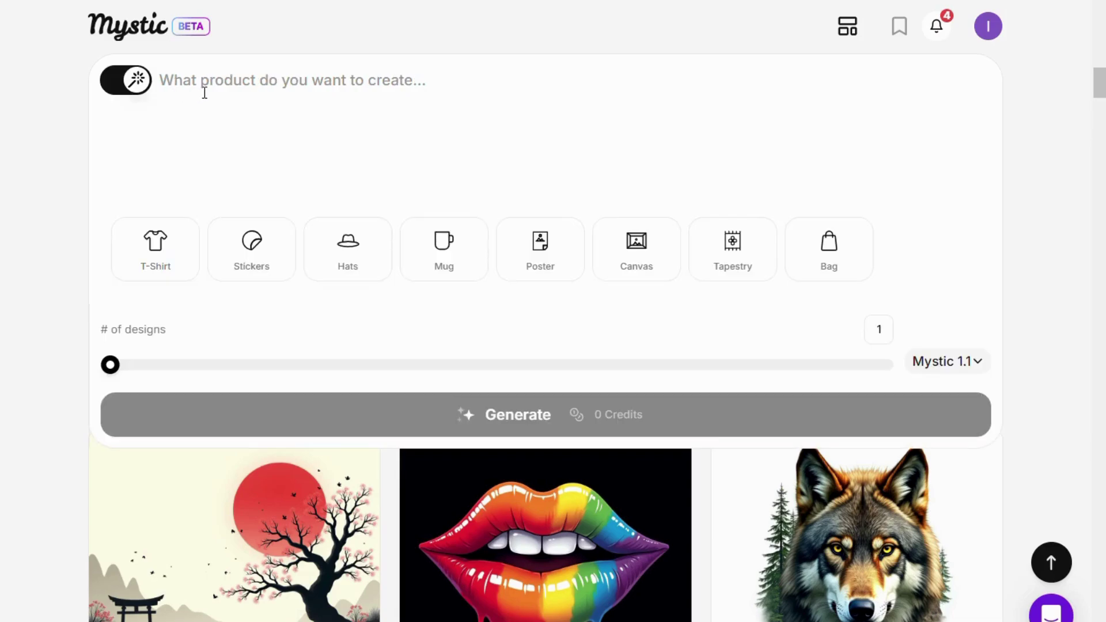
type("The cat plays with the ball.")
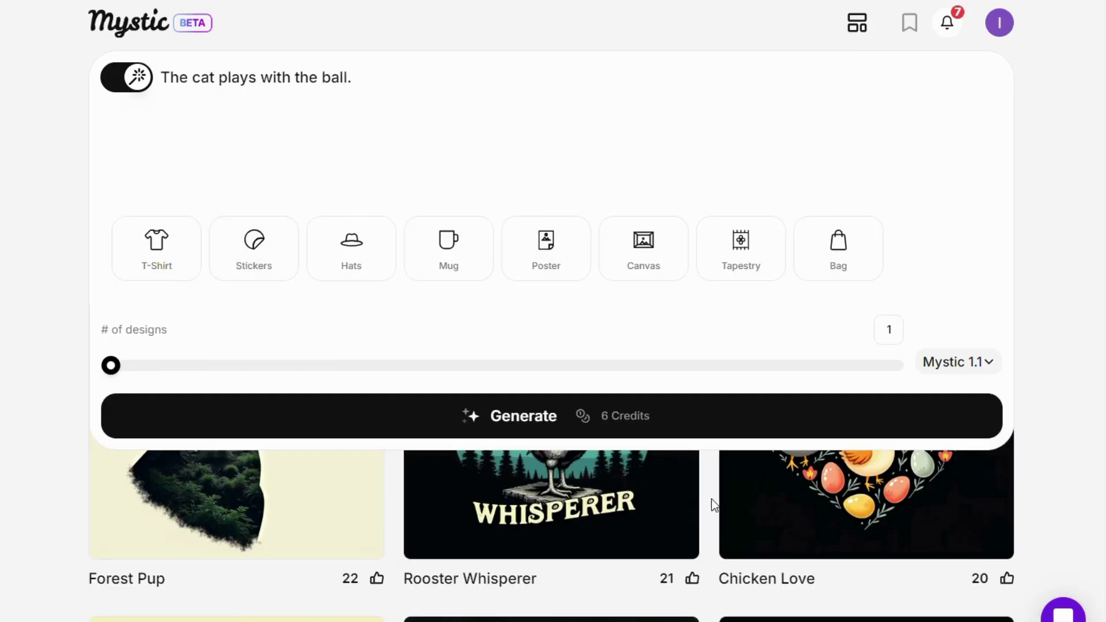
left_click(542, 432)
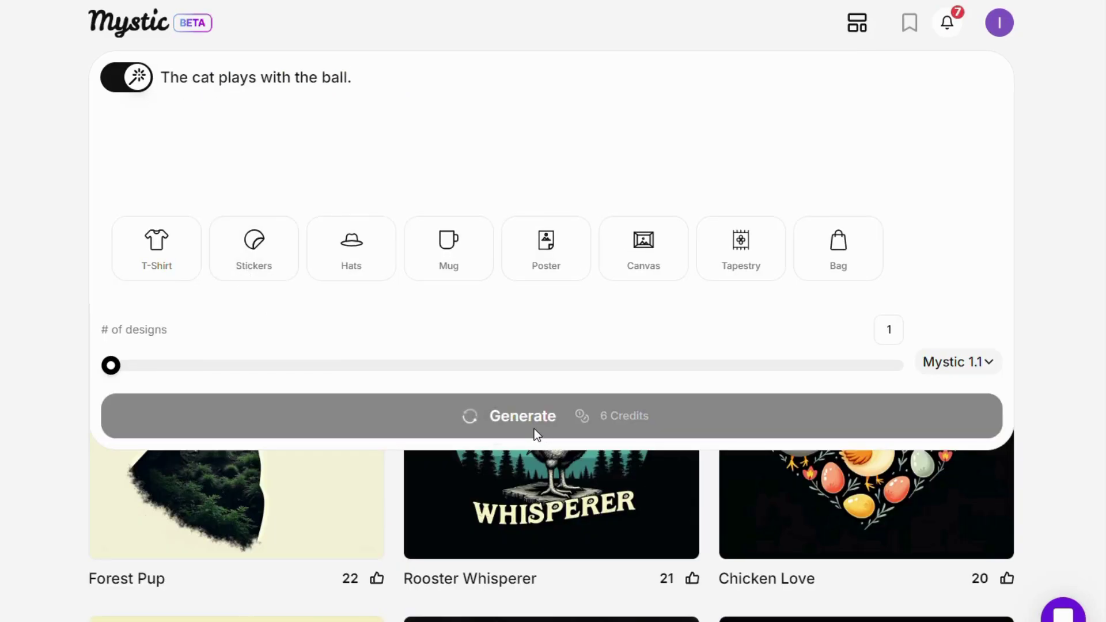
left_click(46, 272)
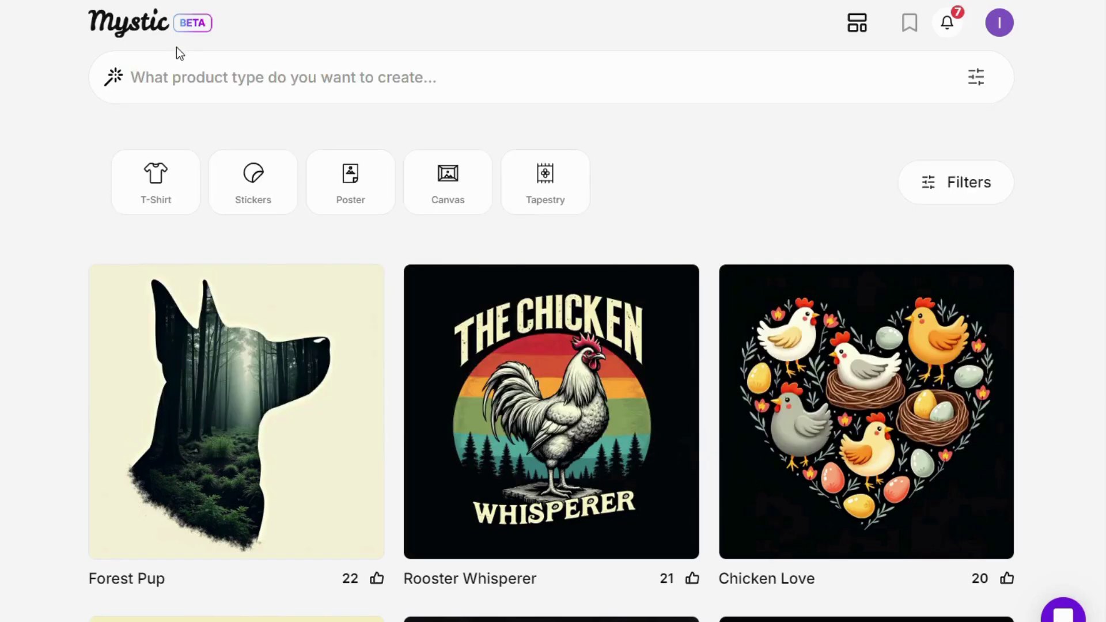
left_click(244, 74)
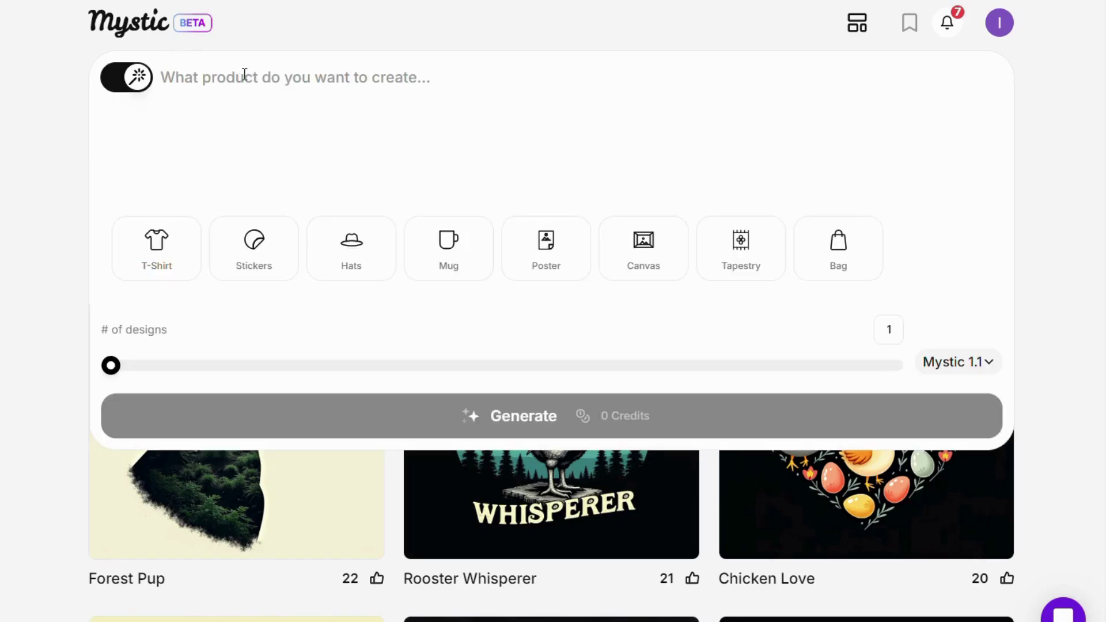
left_click(513, 505)
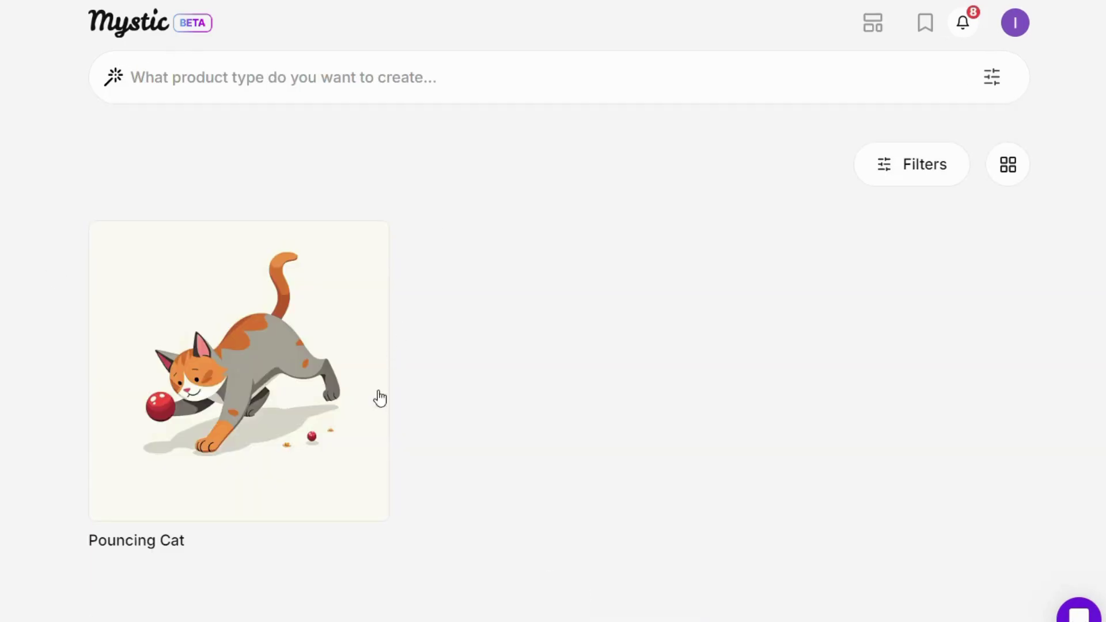
Download the generated image of the cat playing with a red ball.
left_click(362, 245)
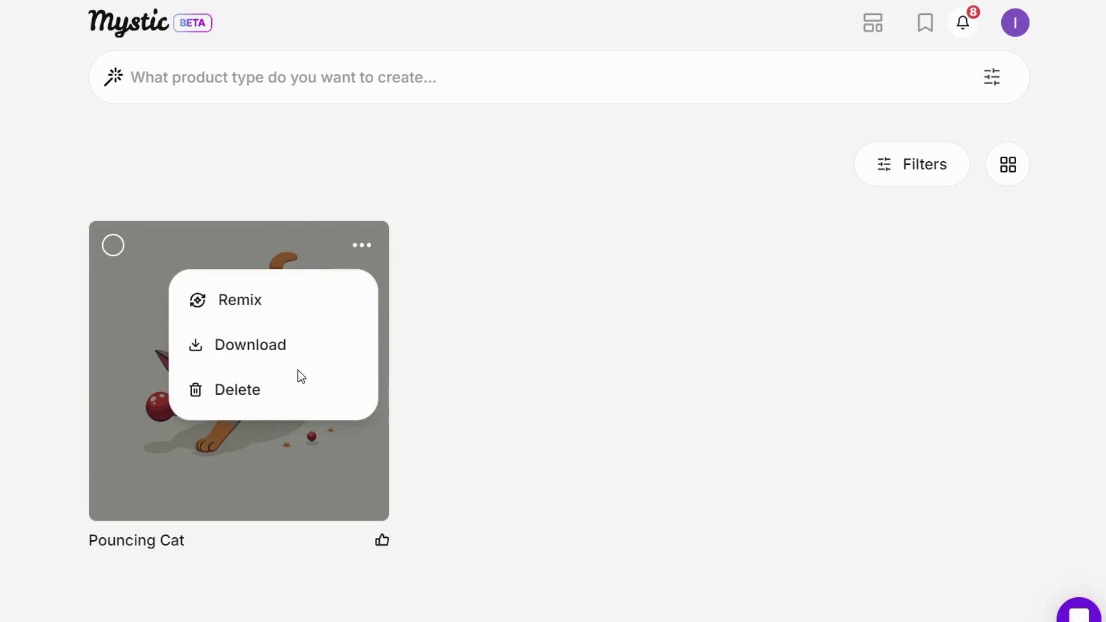
left_click(290, 353)
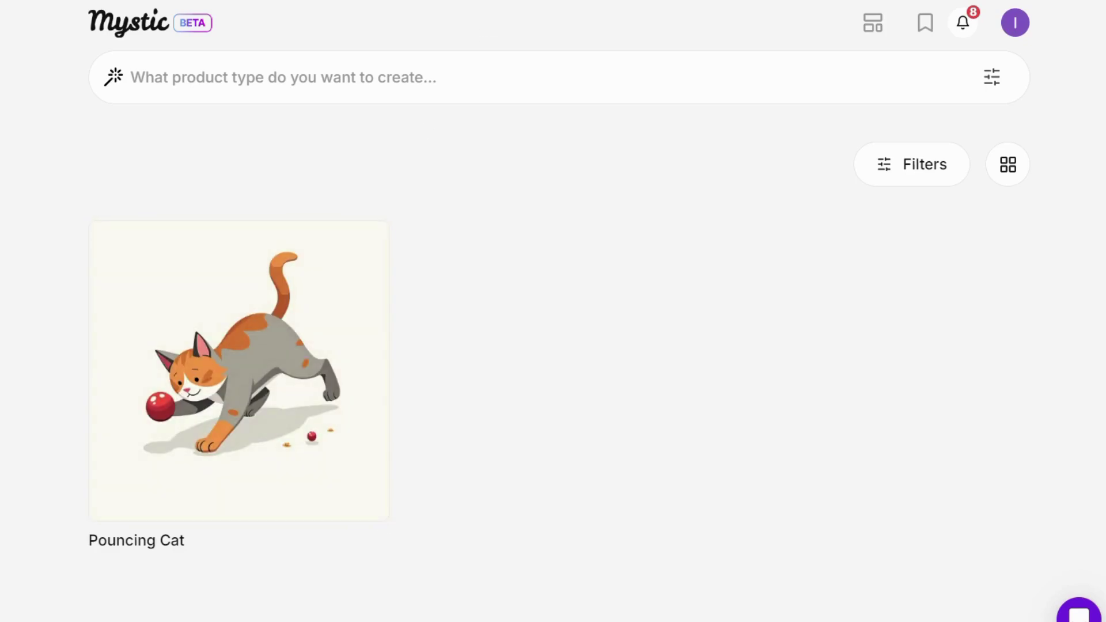